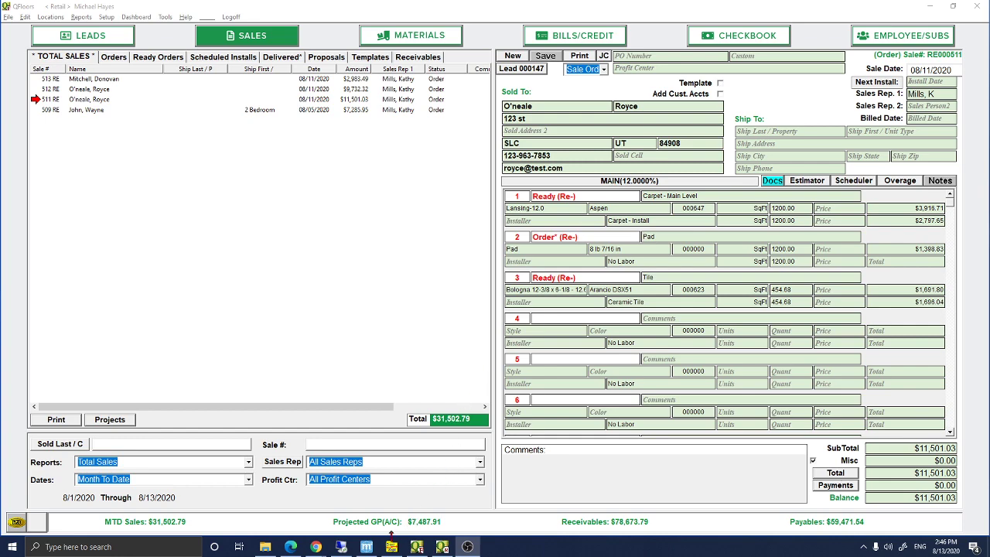
Switch to the MeasureSquare Demo Home floor plan, then open and dismiss the Draw dropdown.
click(366, 547)
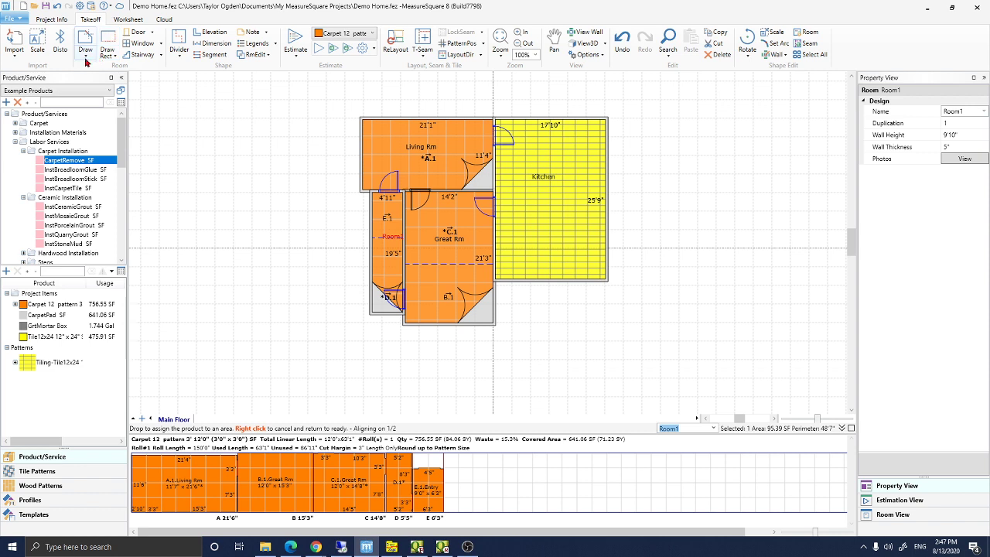
click(86, 56)
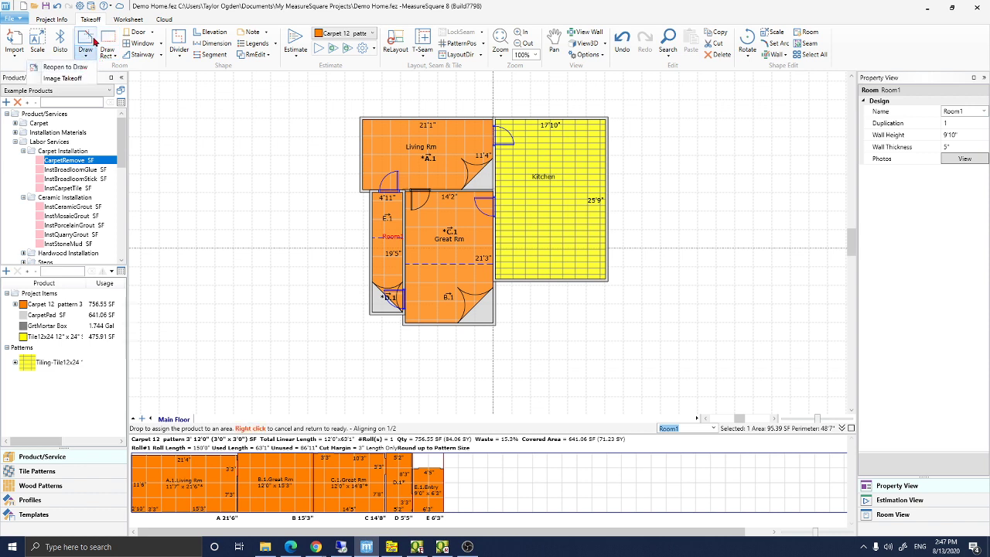
click(171, 122)
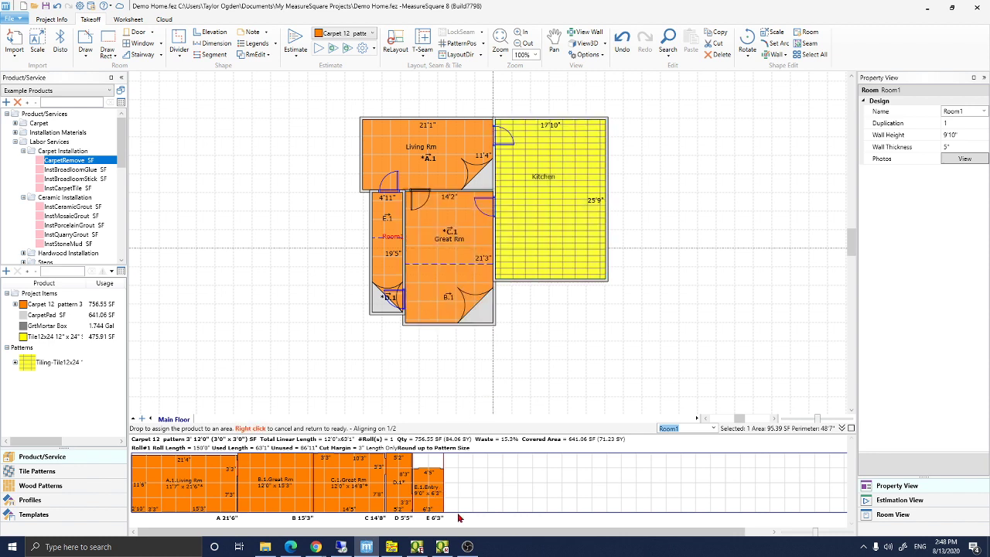
Back in QFloors, start proposal RE000523, fill Sold To from the customer's contact lookup, and save.
click(416, 546)
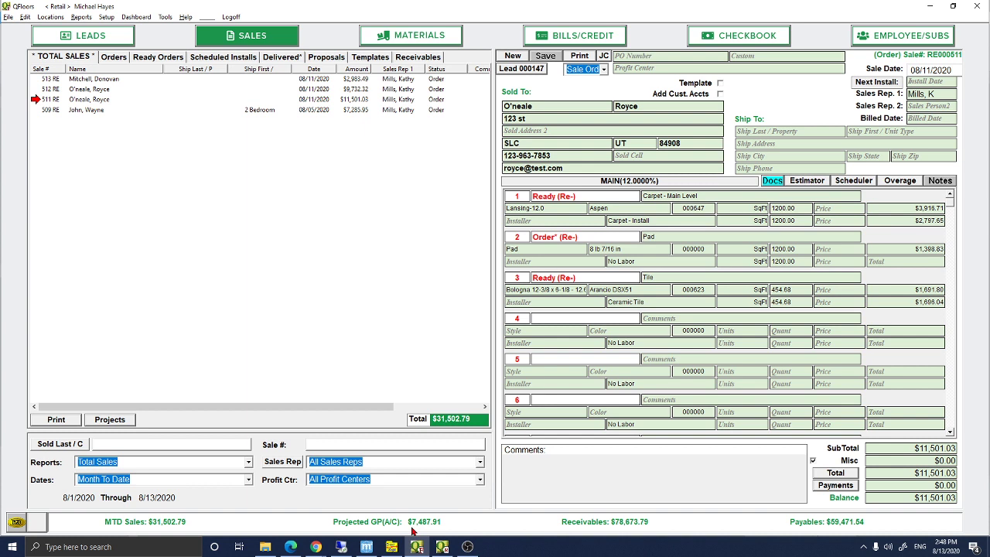
mouse_move(417, 550)
click(513, 56)
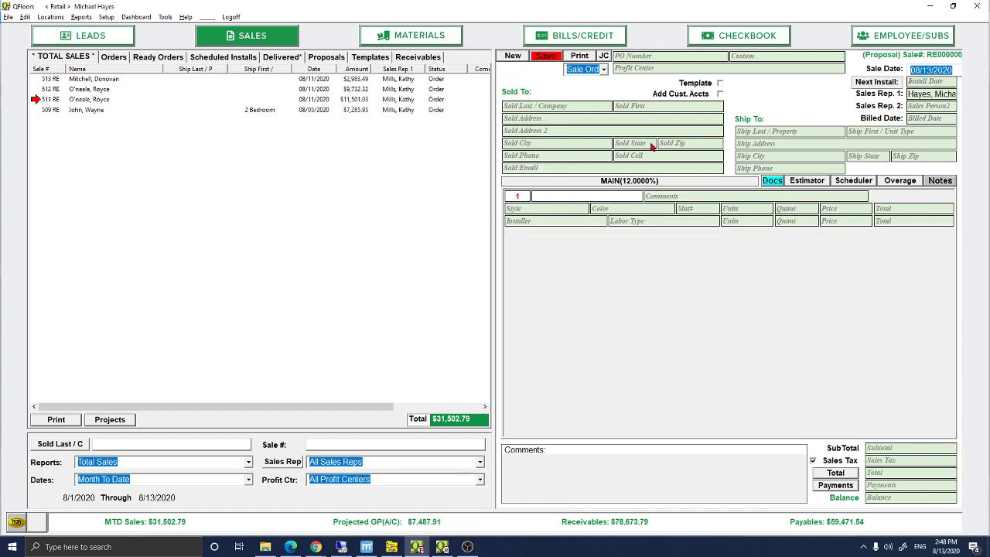
key(Return)
key(Return)
key(Return)
key(Return)
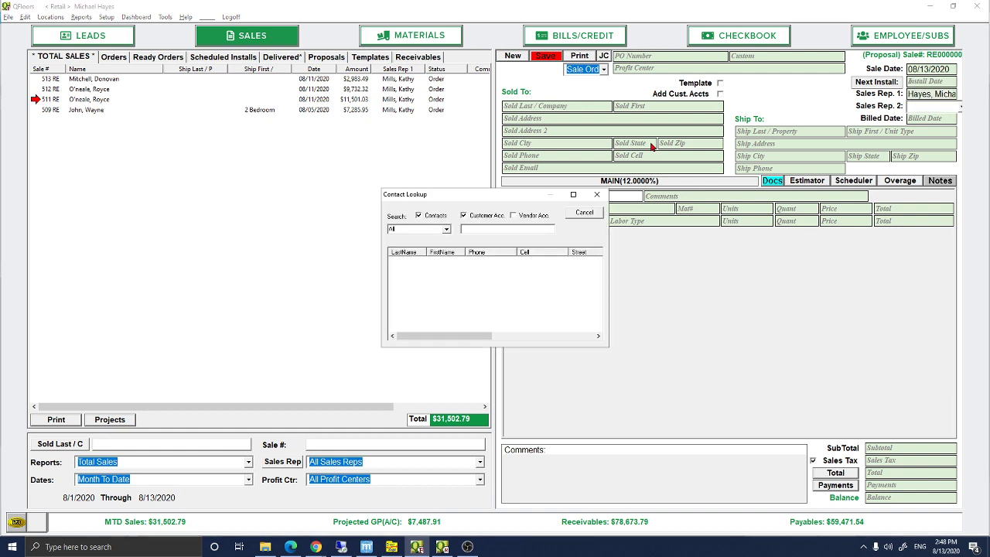
text(gcl)
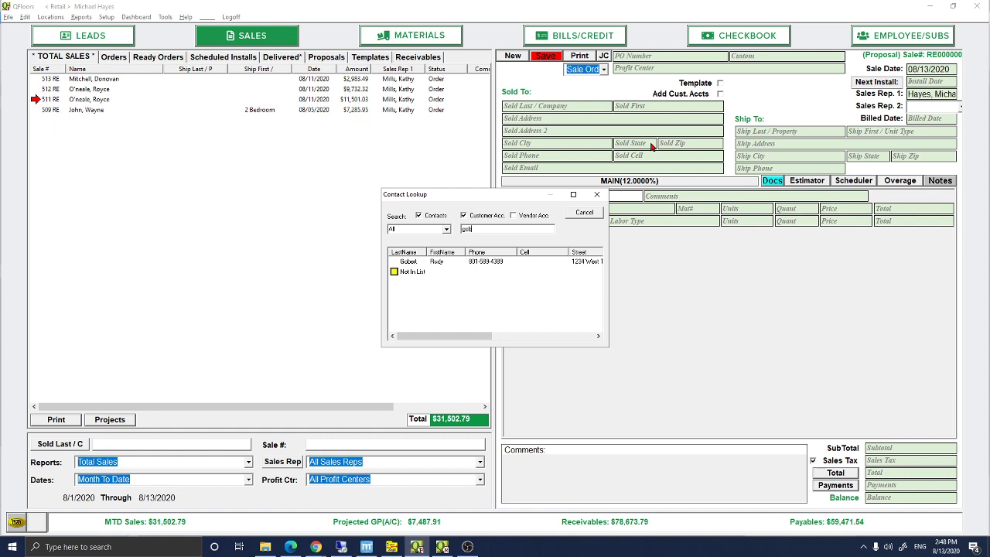
double_click(446, 263)
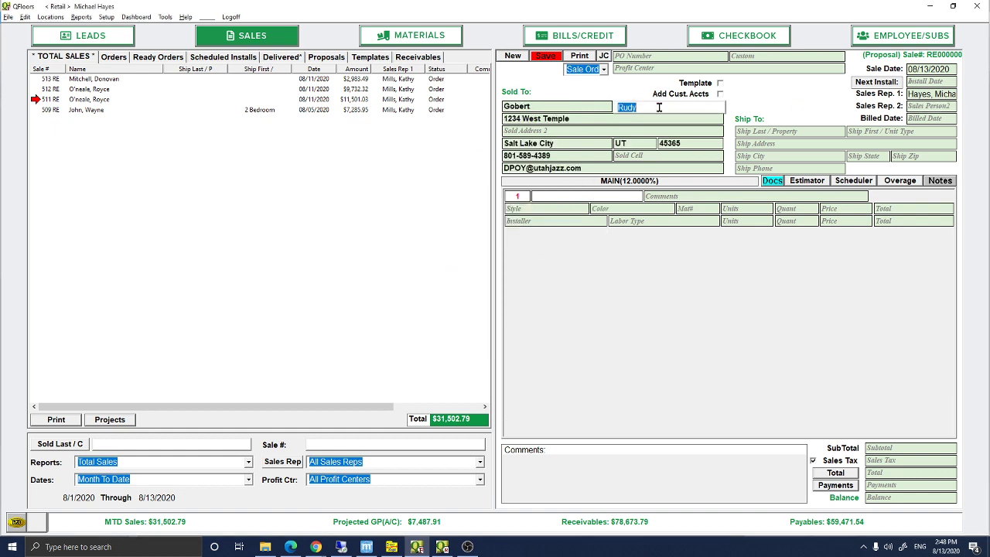
click(545, 57)
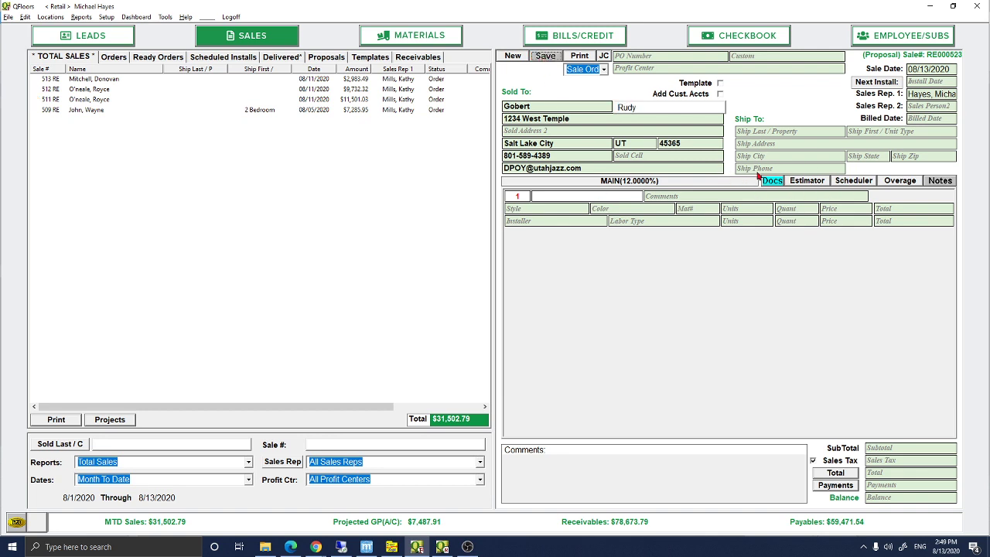
Import the Demo Home Measure Square Cloud estimate, saving its PDF and keeping existing customer information.
click(803, 182)
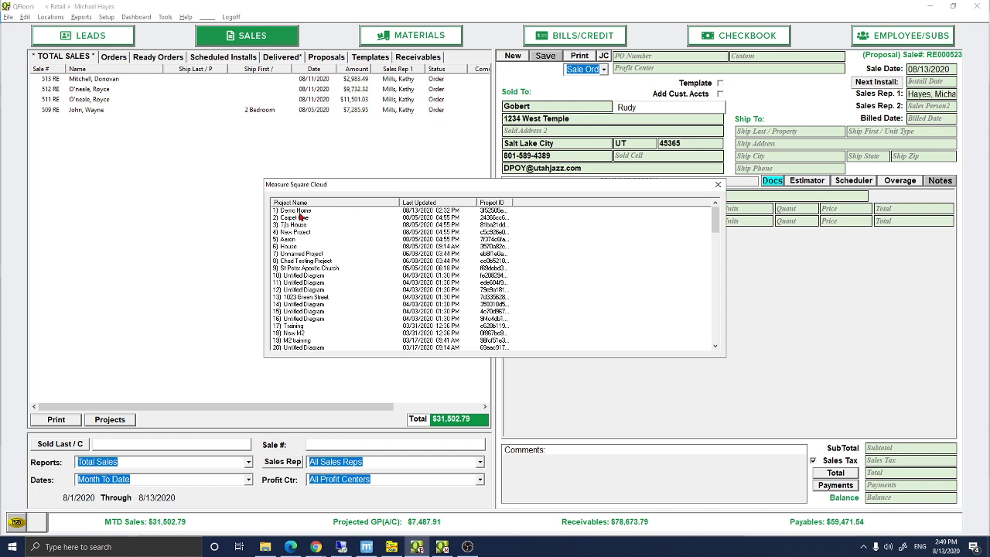
double_click(301, 211)
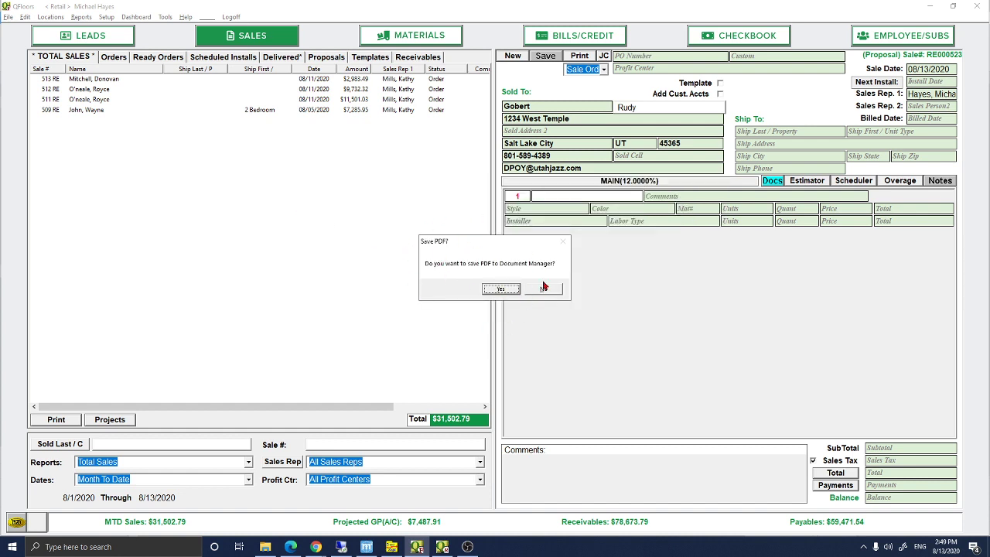
click(500, 290)
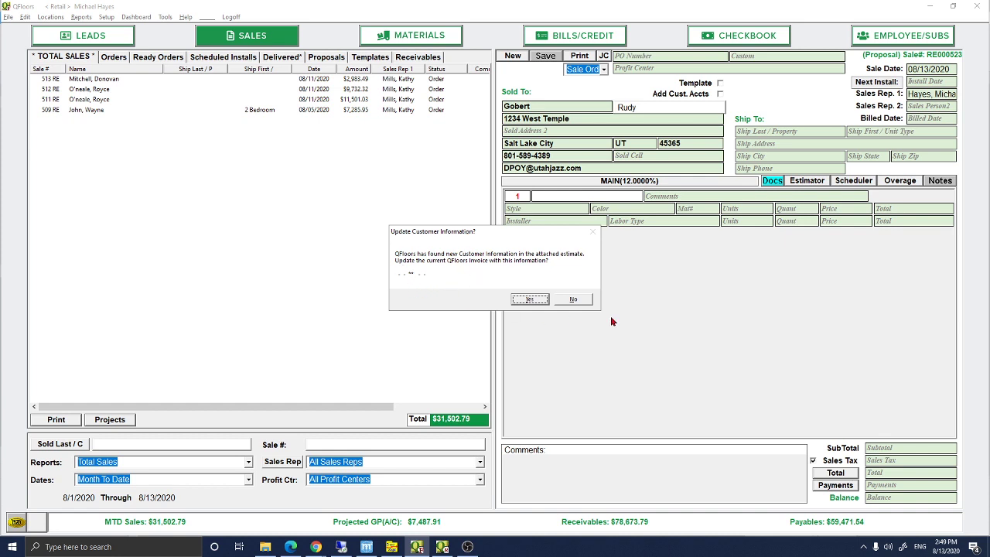
click(585, 302)
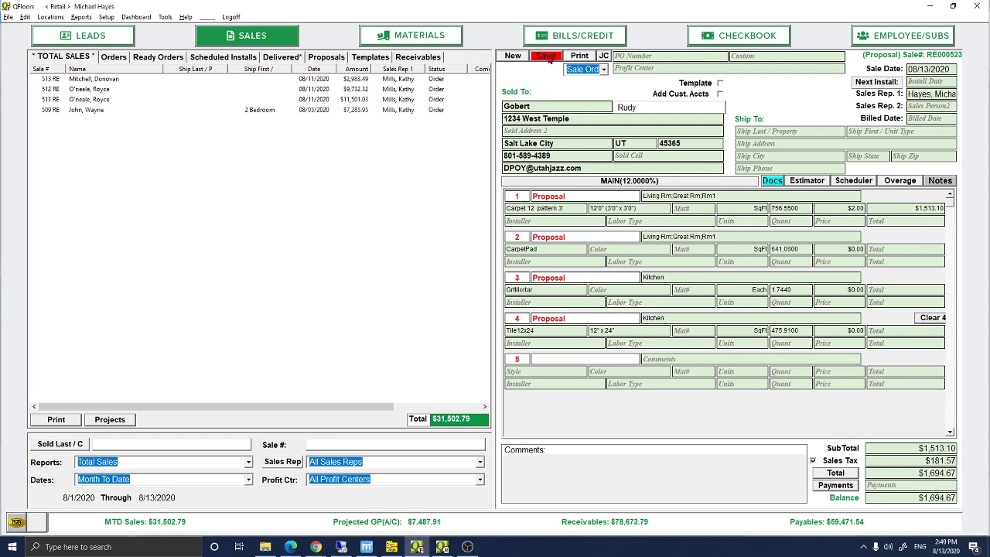
Save the proposal and open its Document Manager, moving the window toward the centre.
click(547, 57)
click(764, 180)
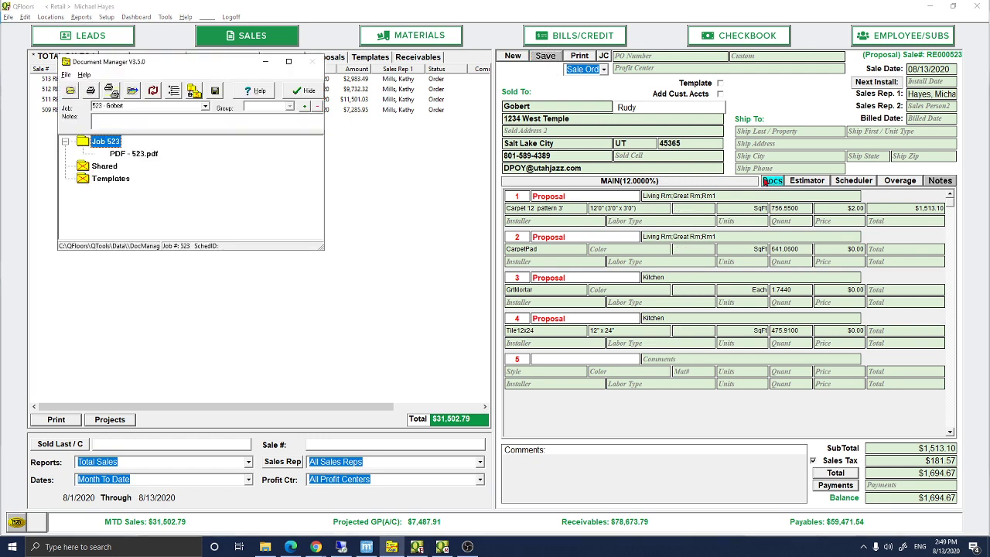
drag(236, 64, 469, 93)
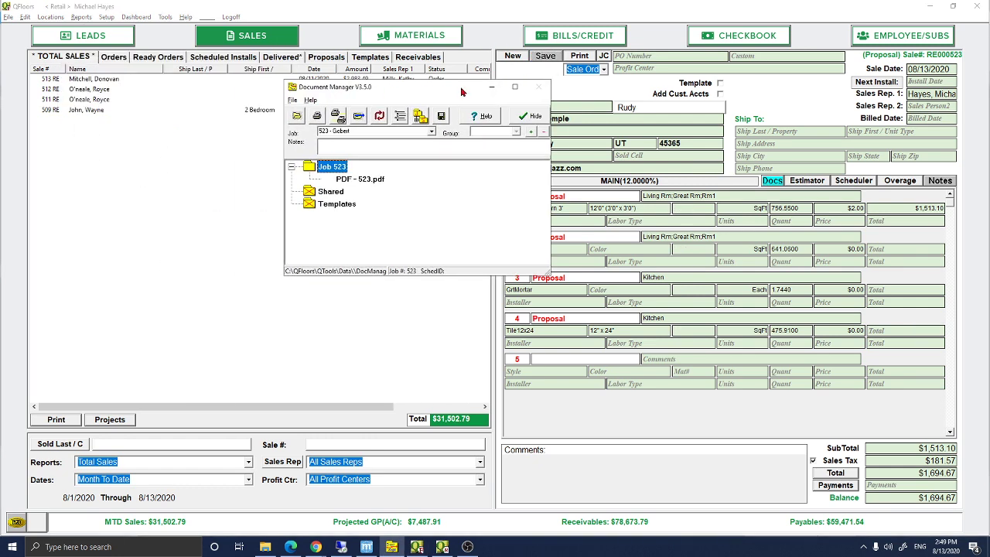
double_click(344, 181)
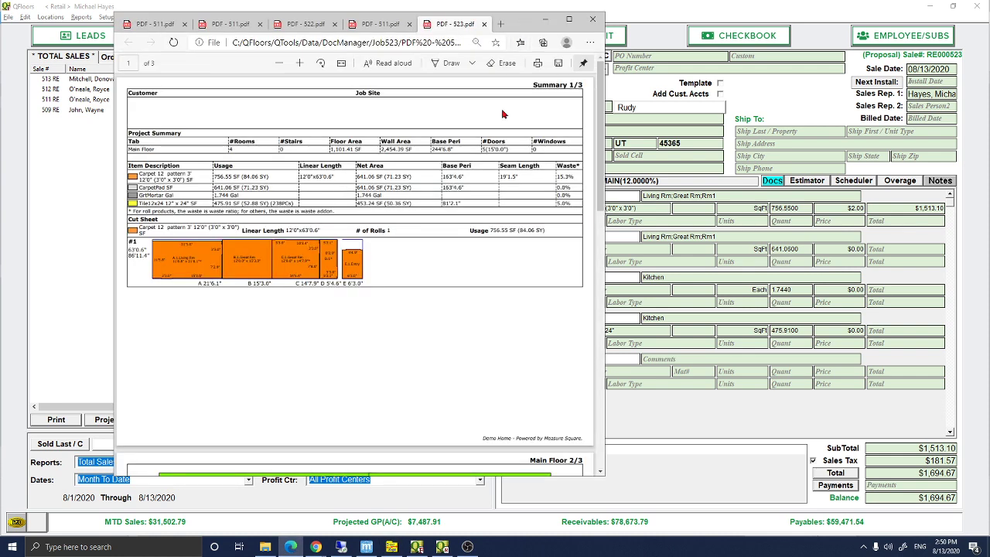
scroll(494, 184, down, 1)
scroll(464, 197, up, 1)
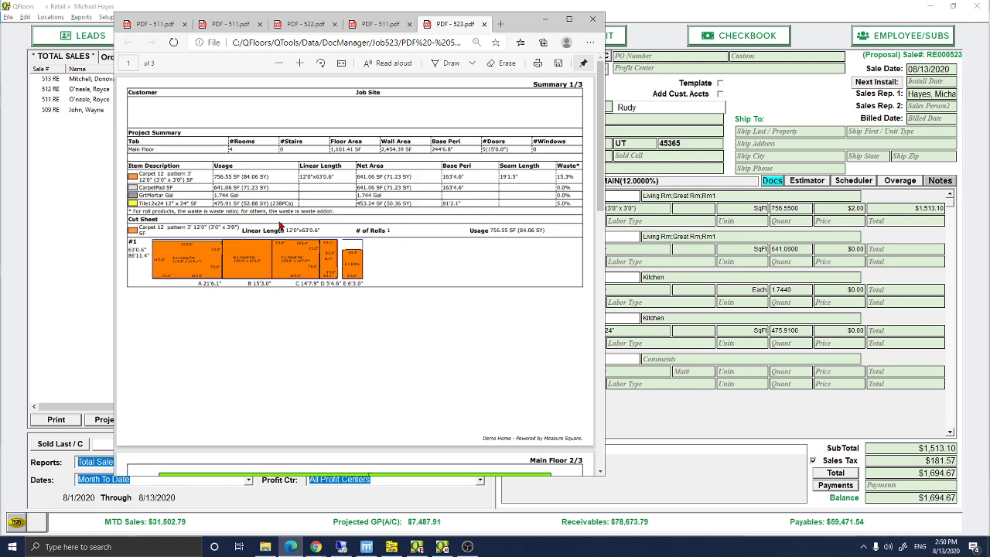
scroll(367, 166, down, 5)
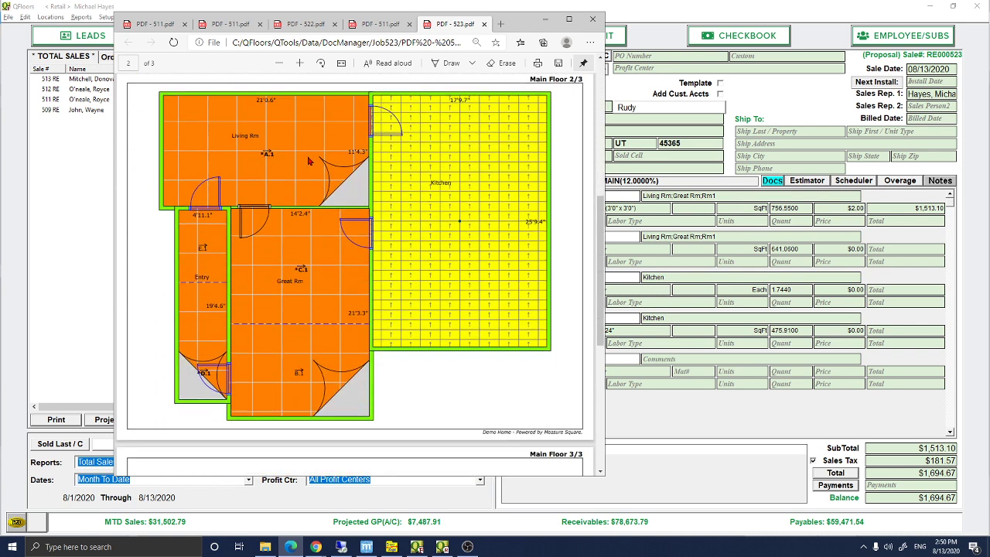
scroll(438, 209, down, 5)
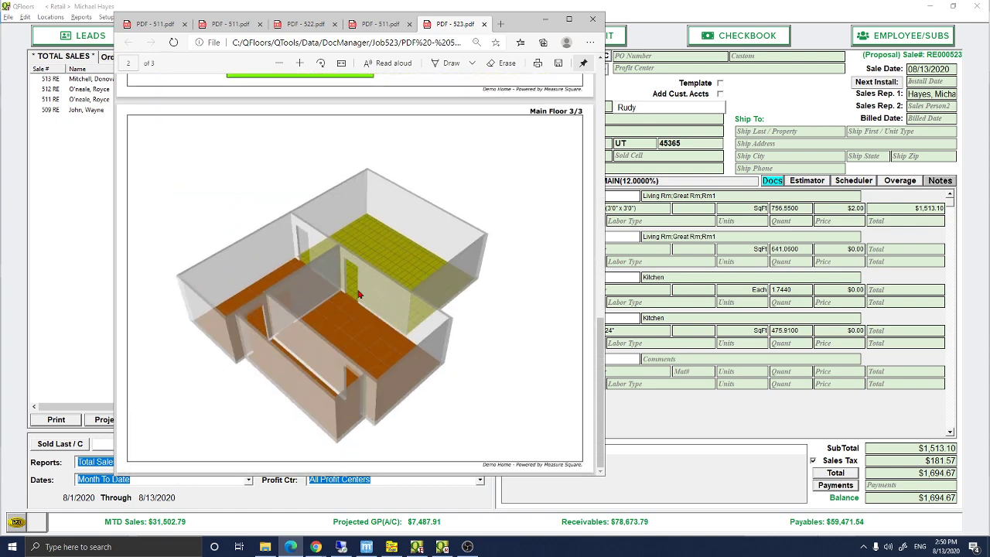
scroll(540, 310, up, 10)
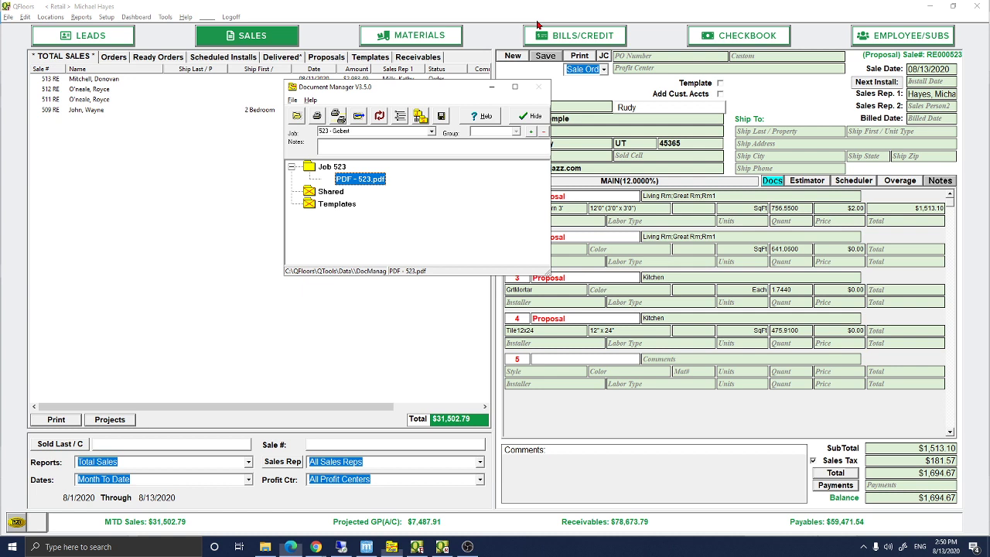
Minimize the PDF viewer and hide the Document Manager, reopening and hiding it once more.
click(544, 20)
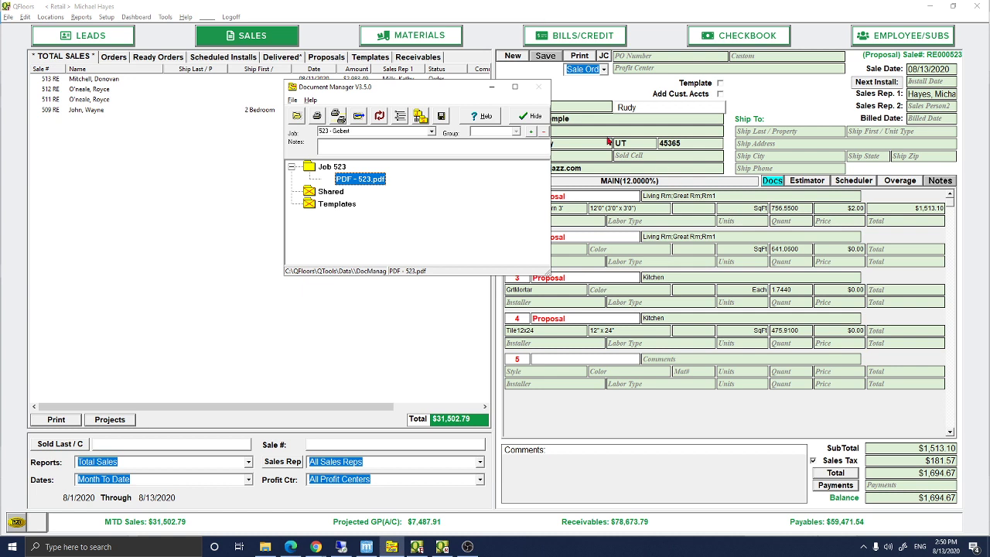
click(491, 87)
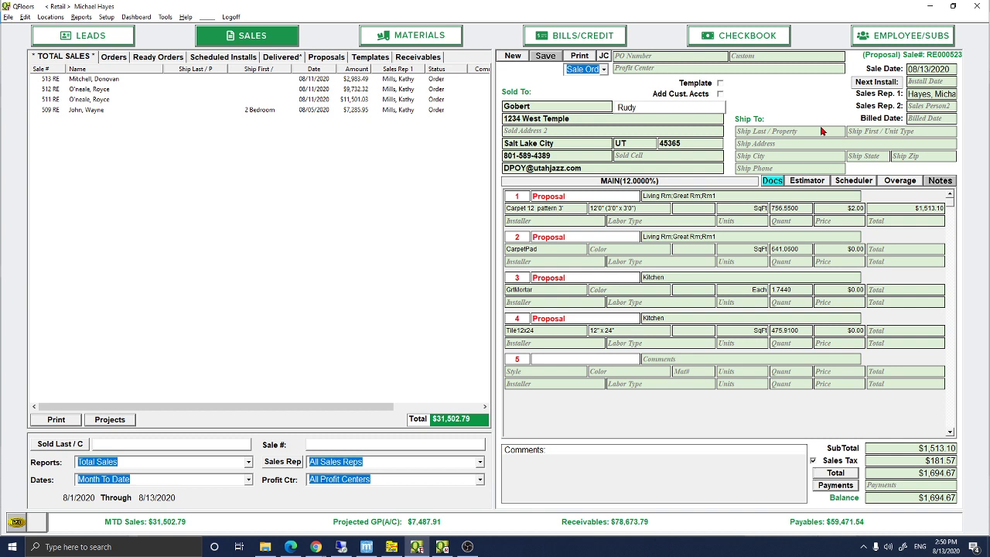
click(769, 183)
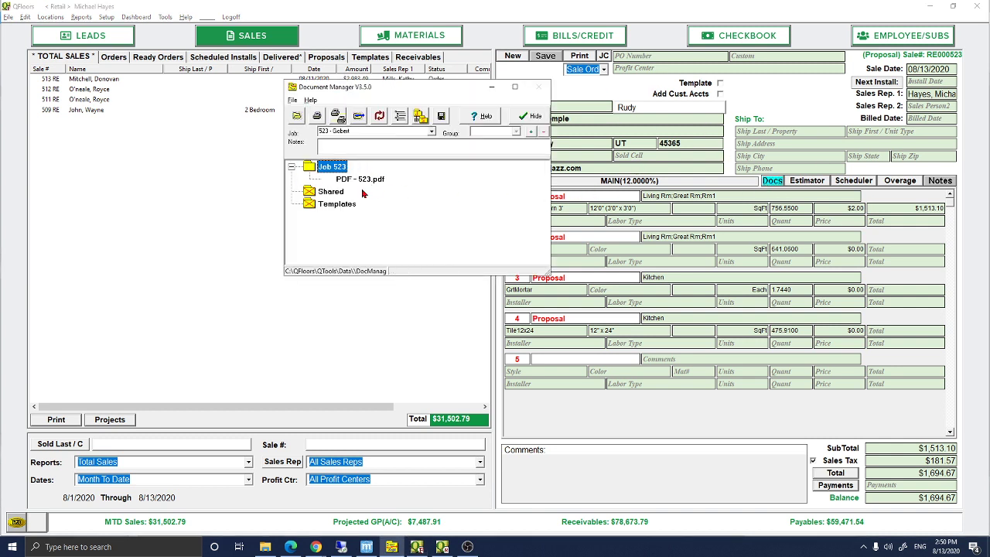
click(492, 89)
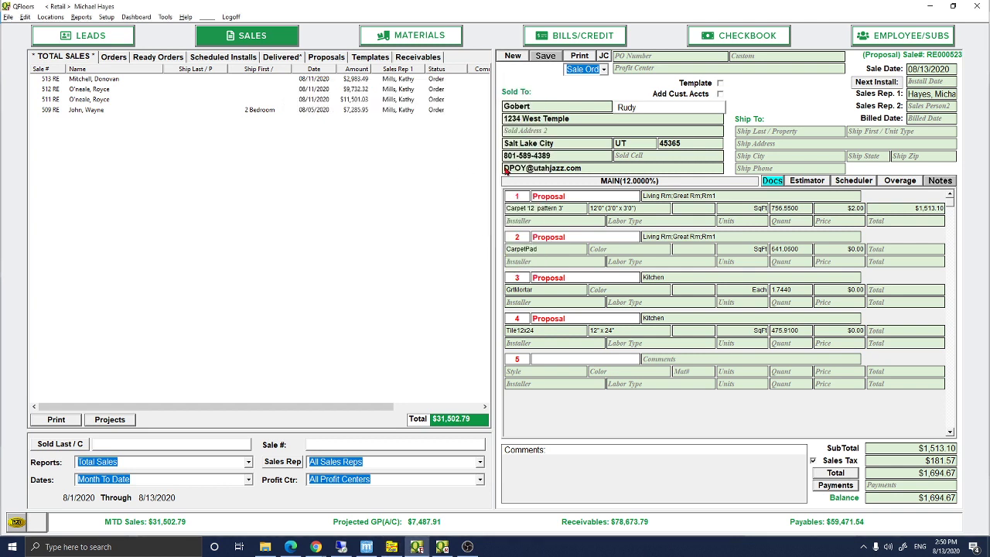
Inspect item 1's room, product, size and square-foot quantity, then display the job-costing cost column.
click(667, 197)
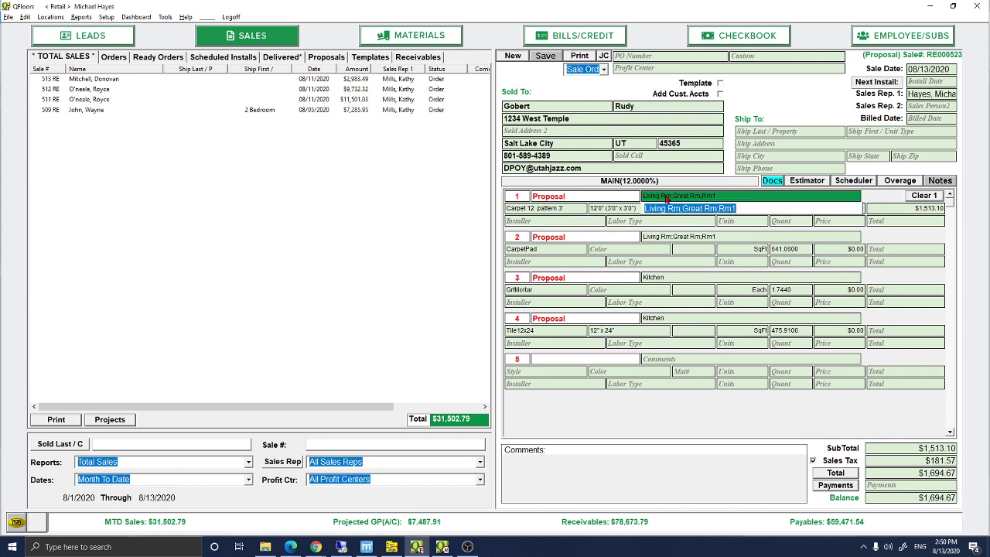
click(696, 238)
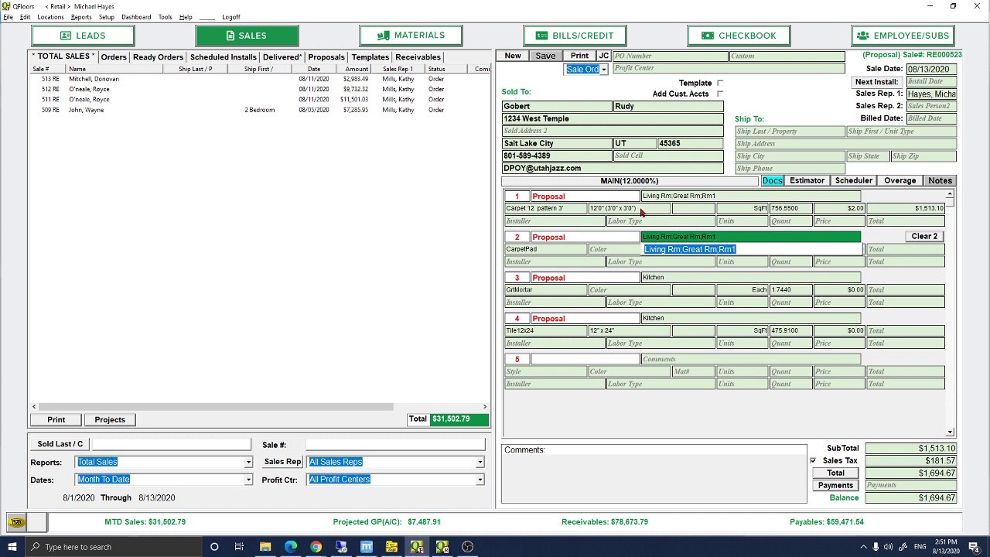
click(533, 210)
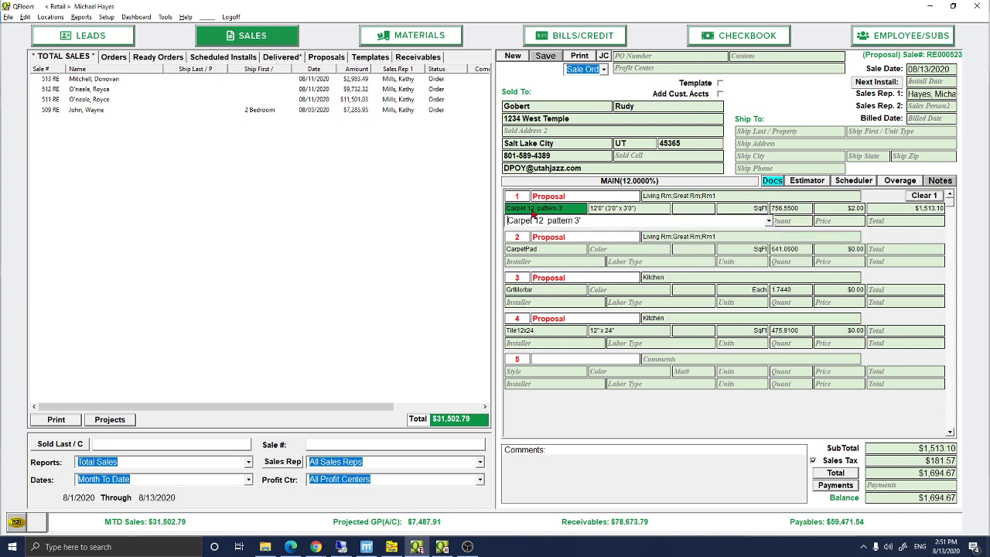
click(634, 210)
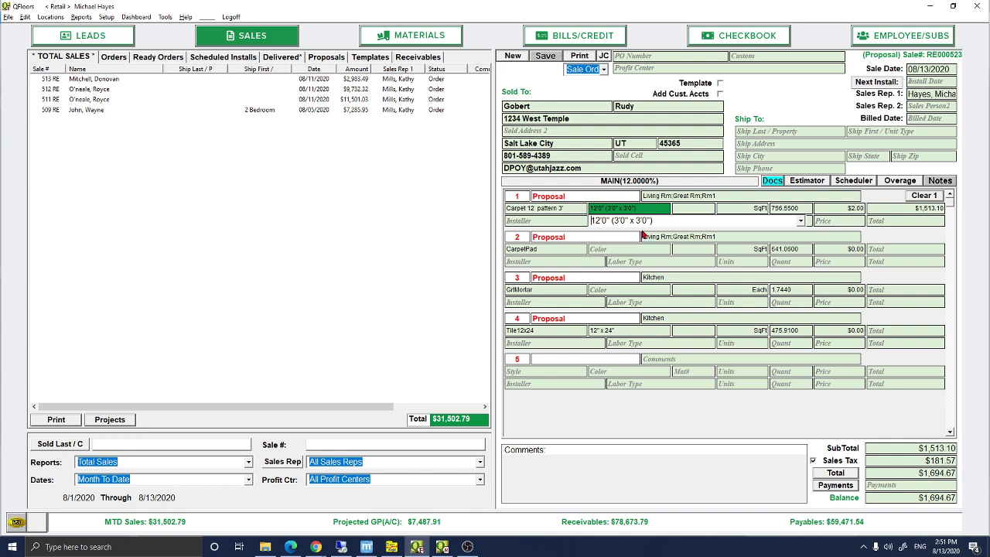
click(783, 210)
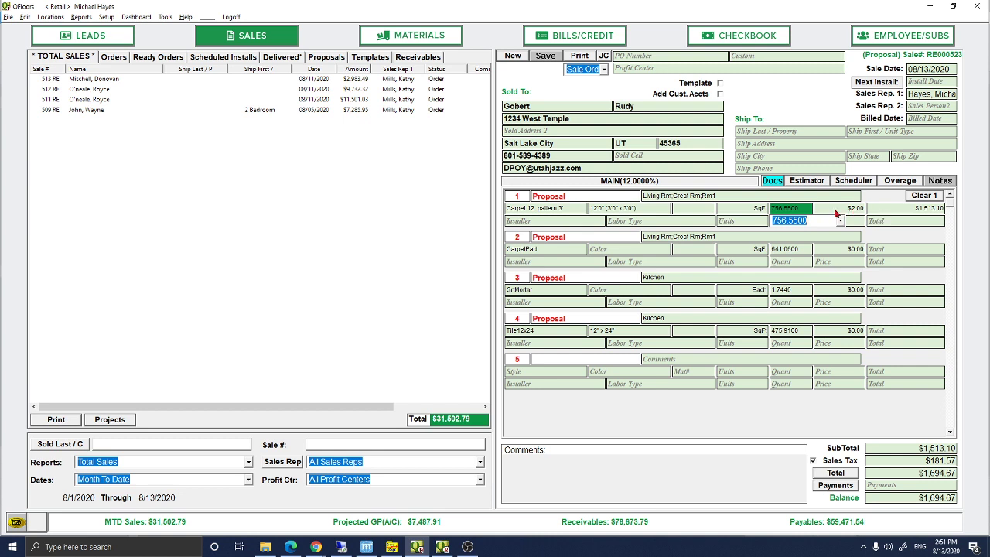
click(528, 210)
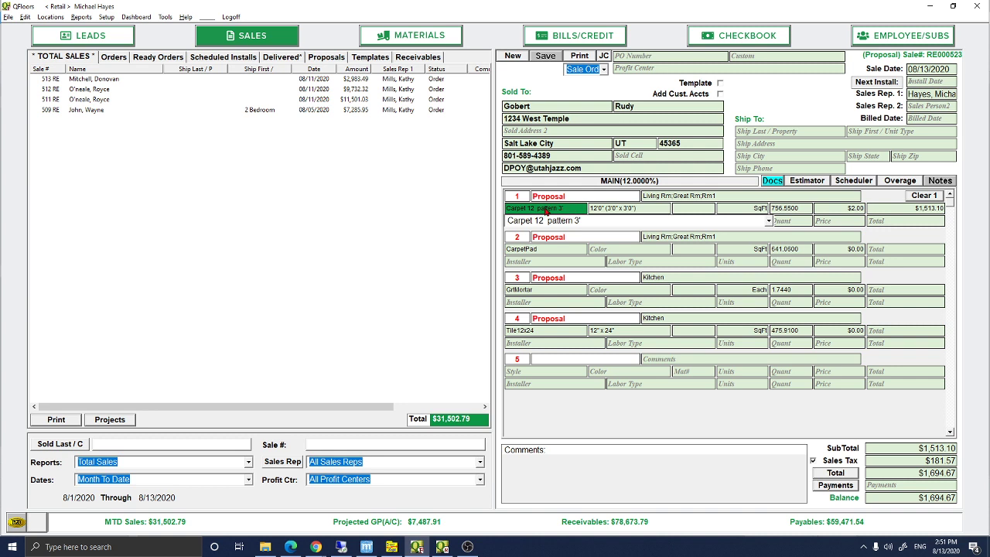
click(615, 209)
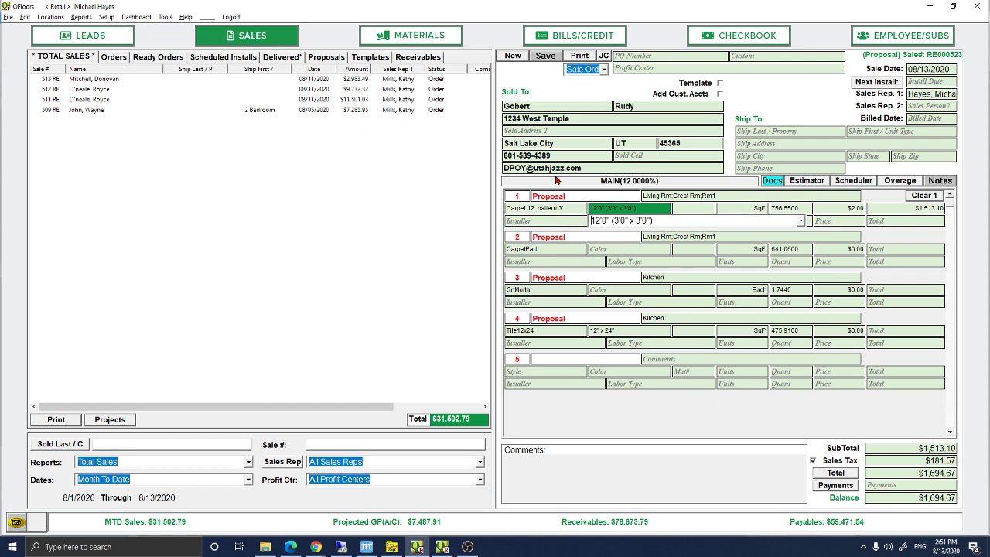
click(603, 56)
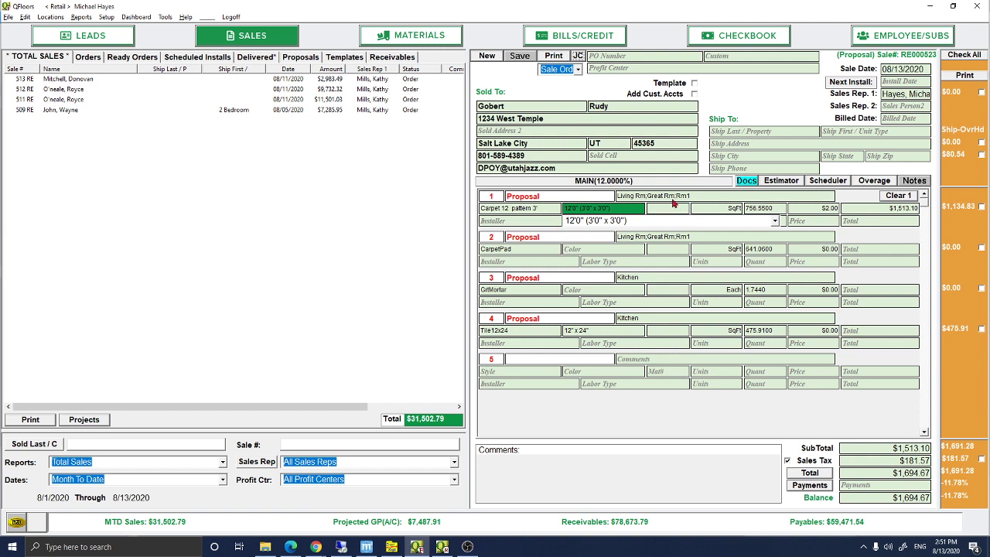
Close item 1's size entry and briefly view the job's stored documents.
click(769, 222)
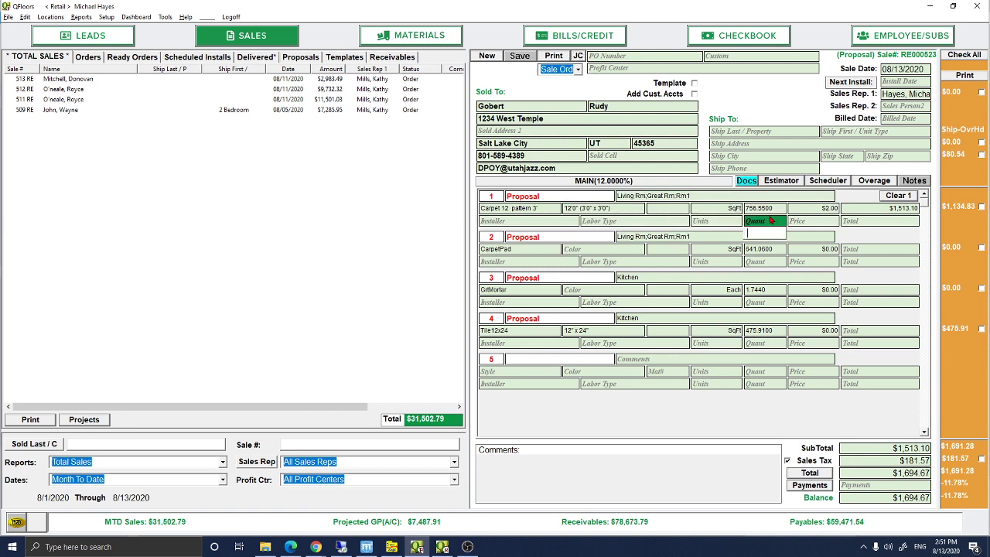
click(747, 181)
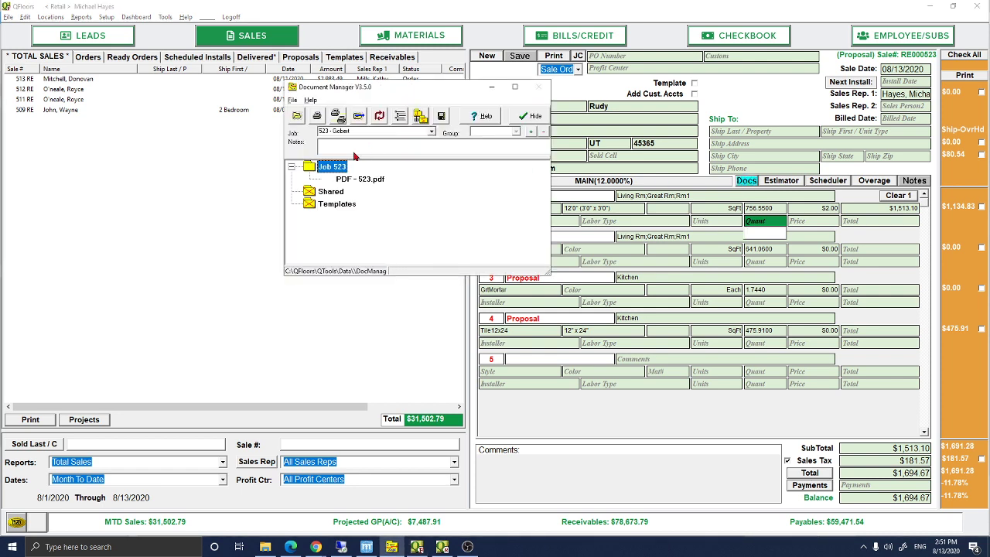
click(494, 87)
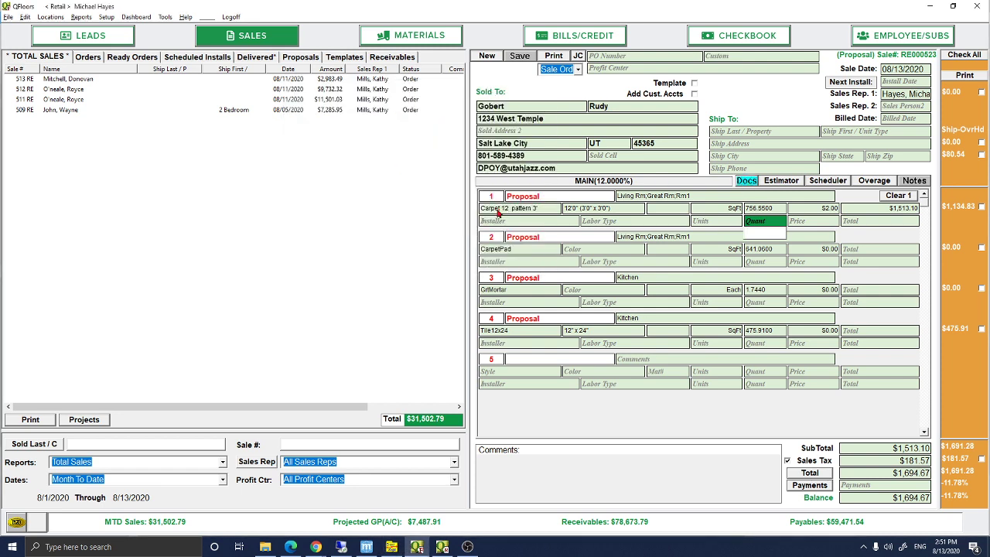
Edit item 1's carpet product name, removing its trailing apostrophe.
click(500, 210)
click(570, 220)
key(BackSpace)
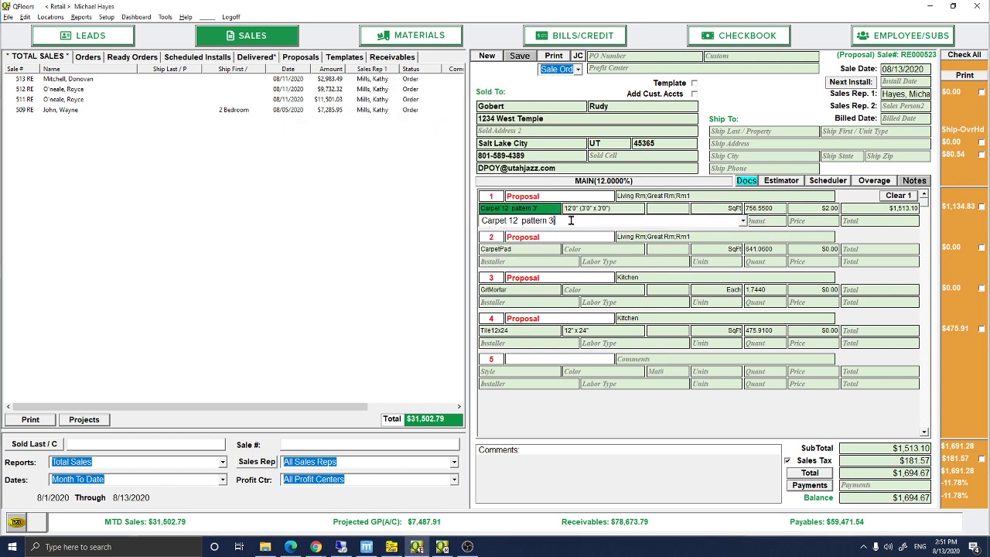
Change line 1 to Lansing-12.0 carpet in colour Aspen.
drag(554, 220, 456, 223)
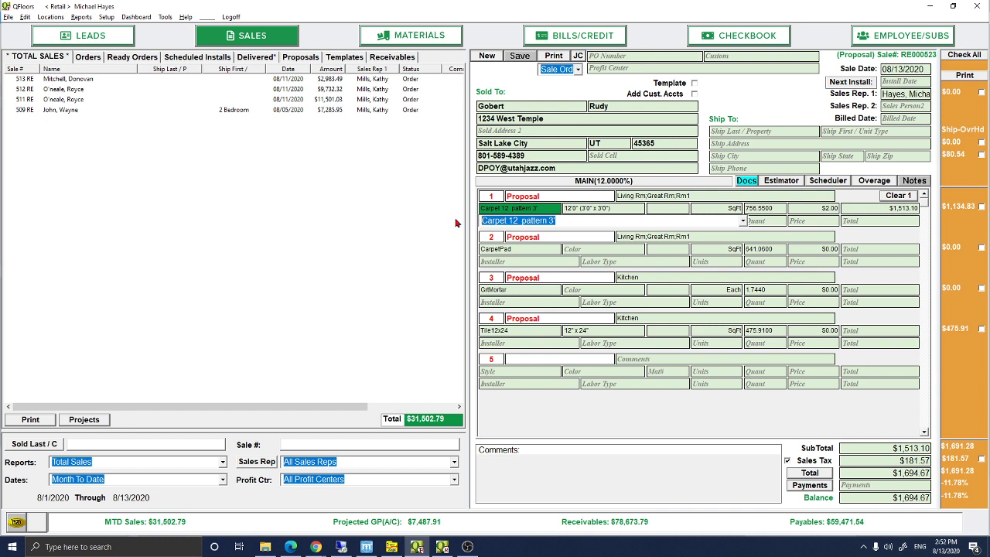
text(Lansing-12.0)
key(Tab)
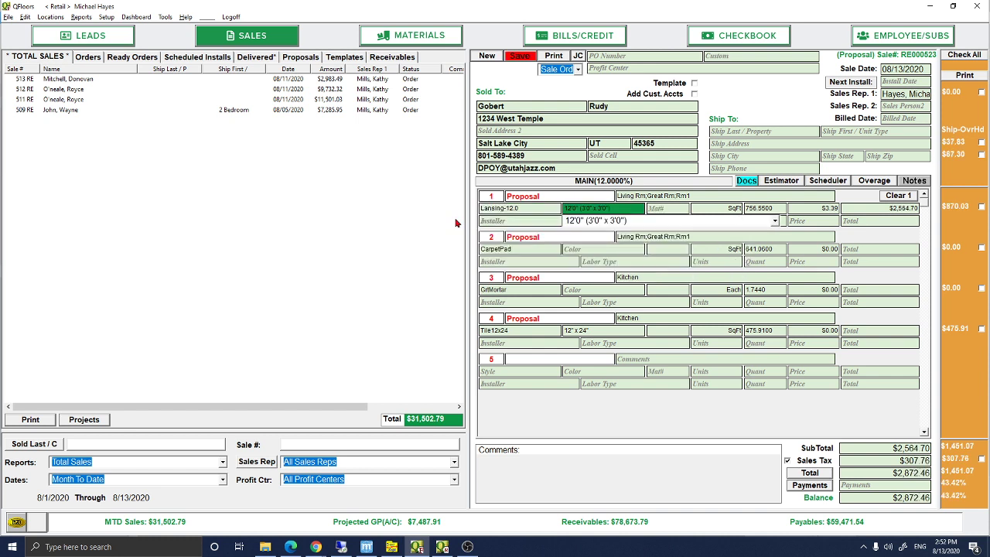
key(alt+Down)
key(Down)
key(Tab)
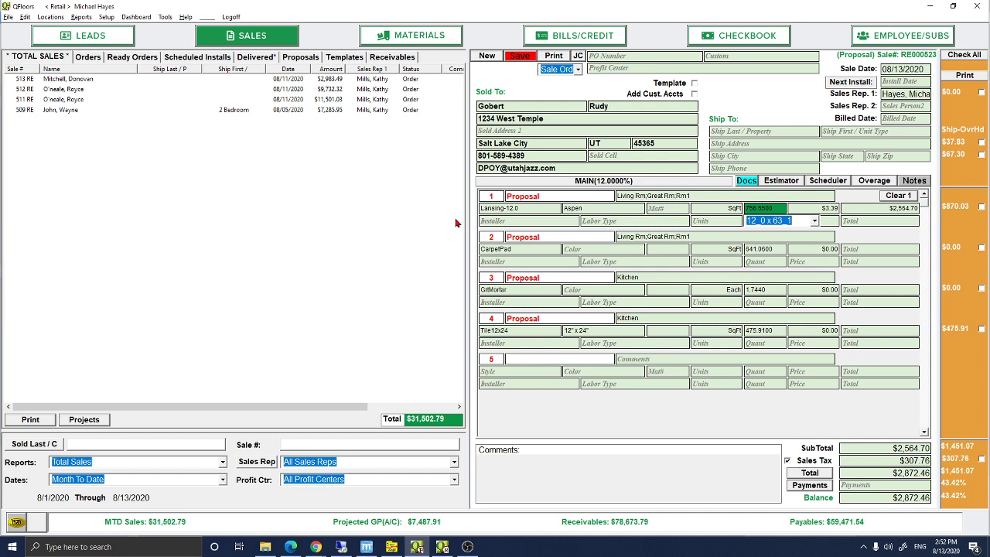
Change line 2's carpet pad to Pad with colour 8 lb 7/16 in.
click(542, 250)
text(Pad)
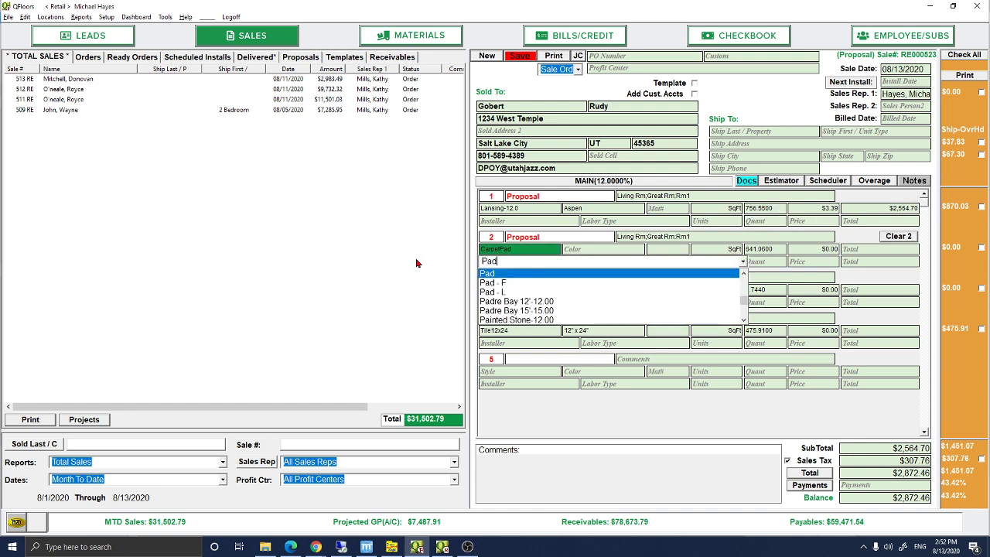
key(Tab)
text(d)
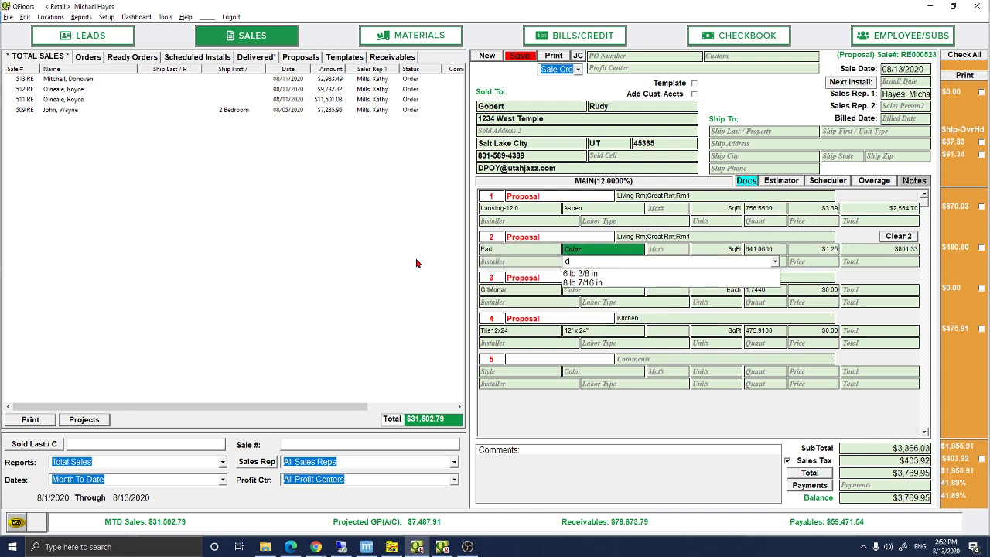
key(Down)
key(Down)
key(Tab)
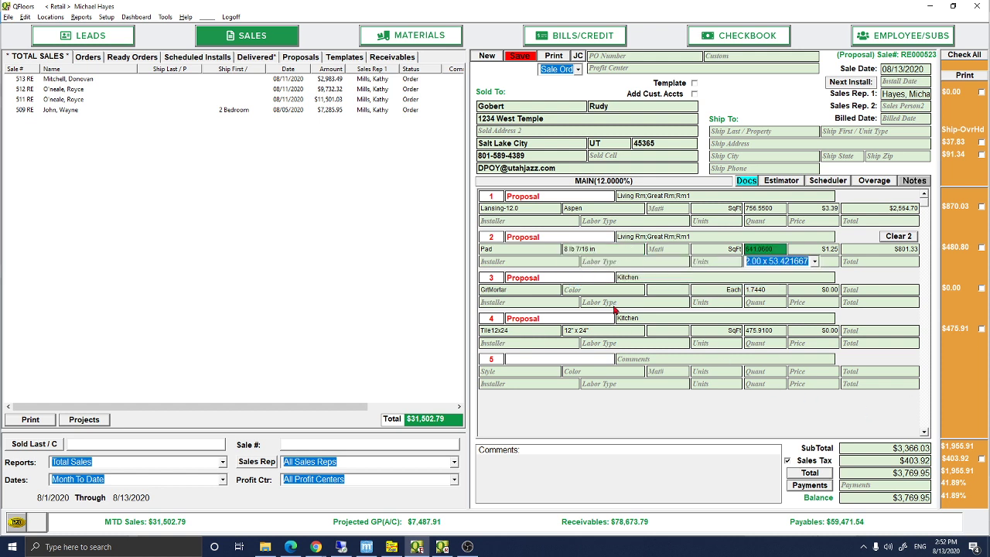
Replace line 3's GrtMortar with Grout Sealer Q-0.00 in colour 00001.
click(544, 292)
drag(543, 301, 367, 299)
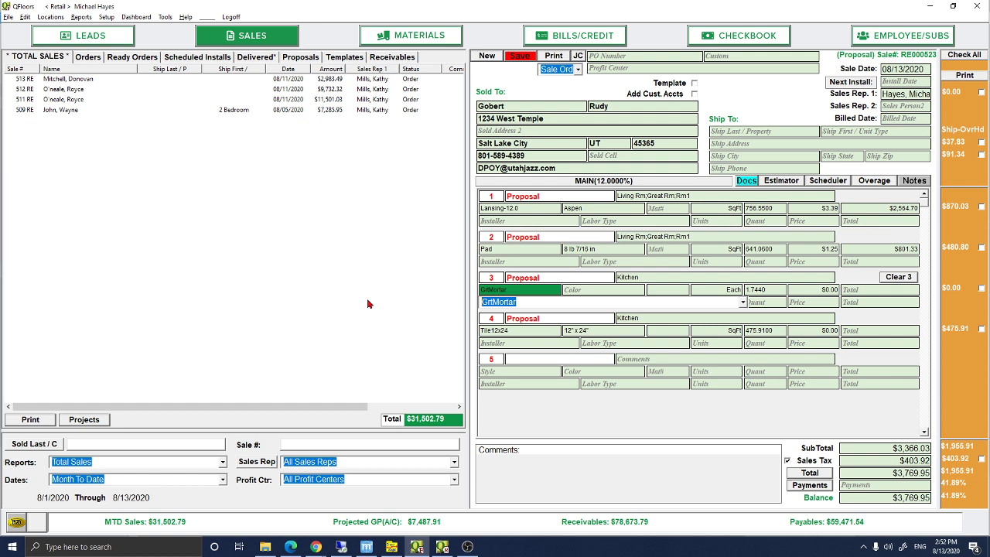
text(Grout Sealer Q-0.00)
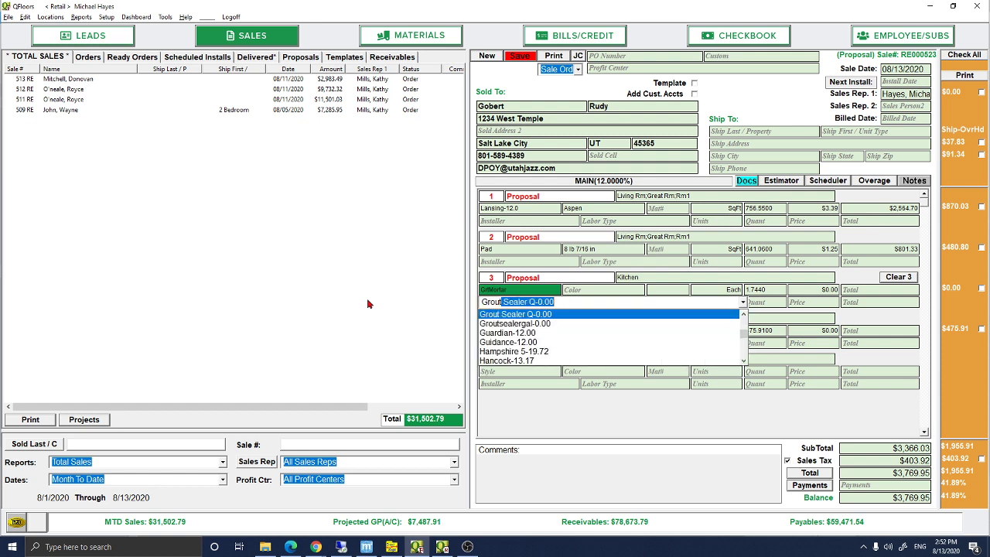
key(Tab)
text(d)
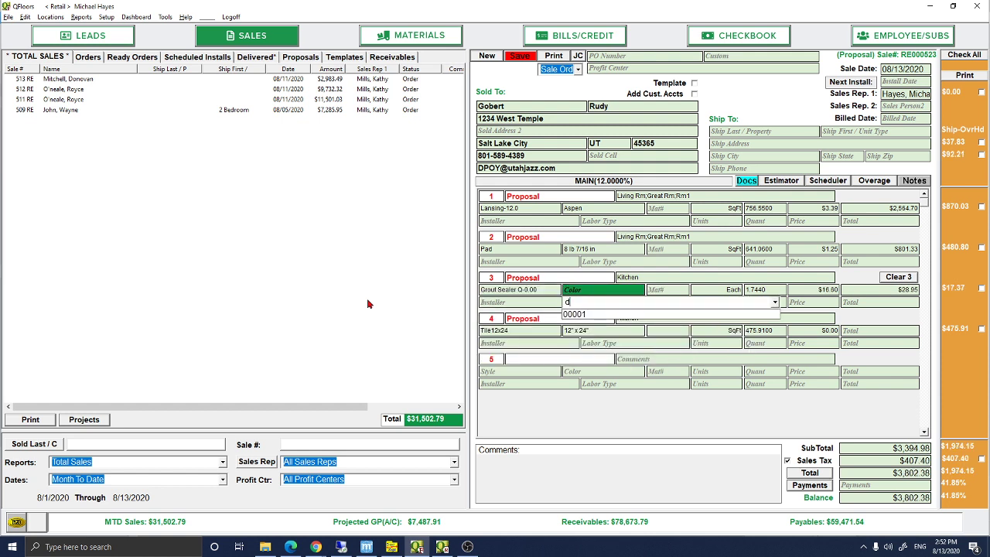
key(Down)
key(Tab)
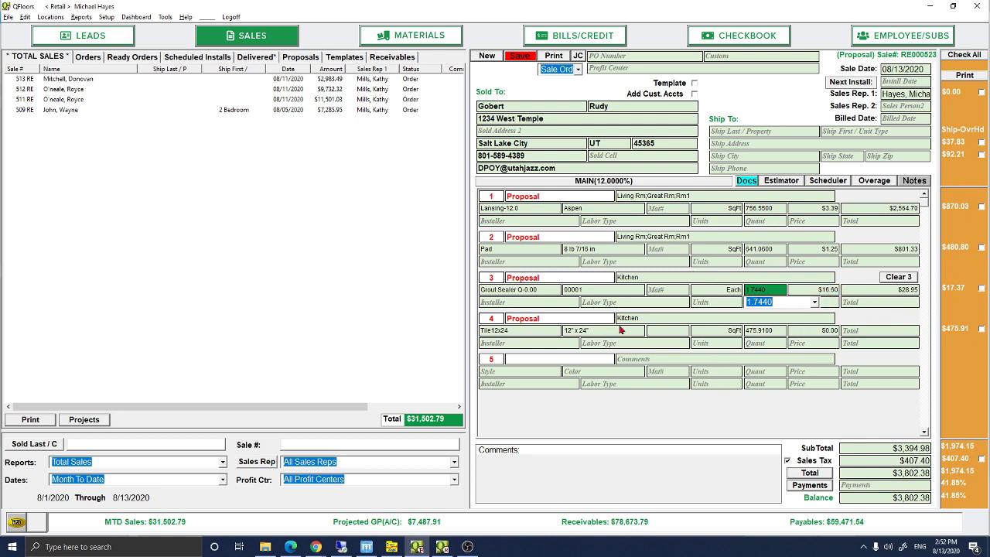
Replace line 4's Tile12x24 with Bologna tile in colour Arancio DSX51.
click(544, 336)
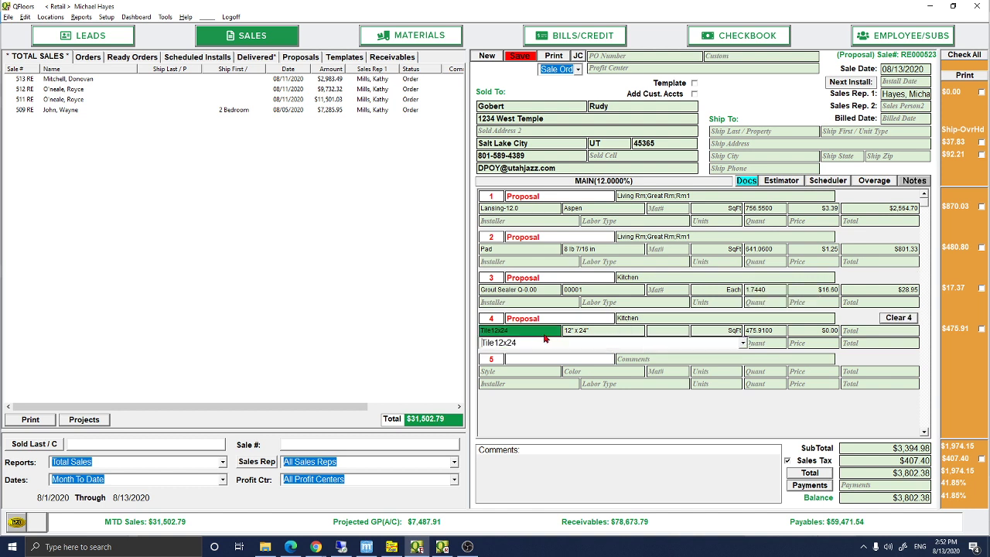
double_click(542, 343)
text(C)
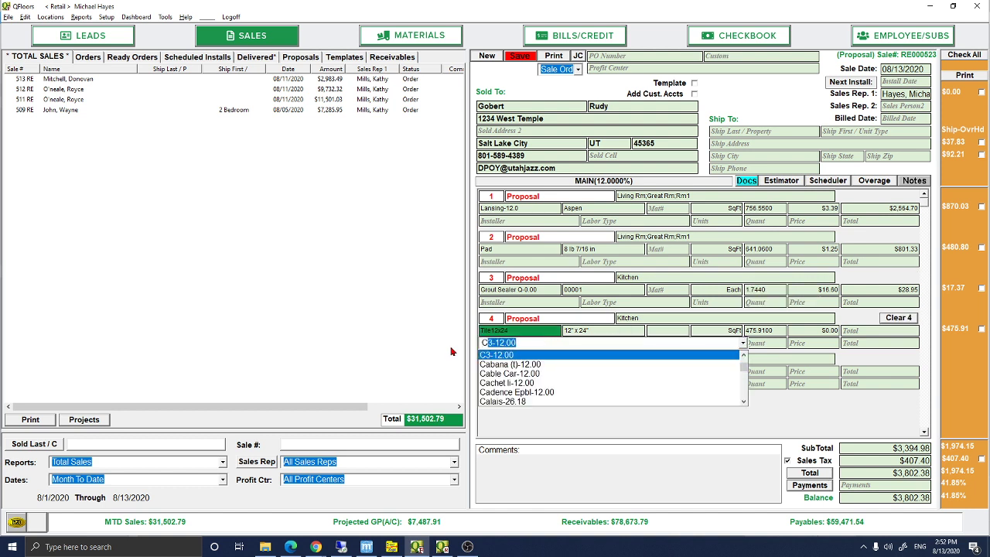
key(BackSpace)
key(BackSpace)
text(Bologna 12-3/8 x 6)
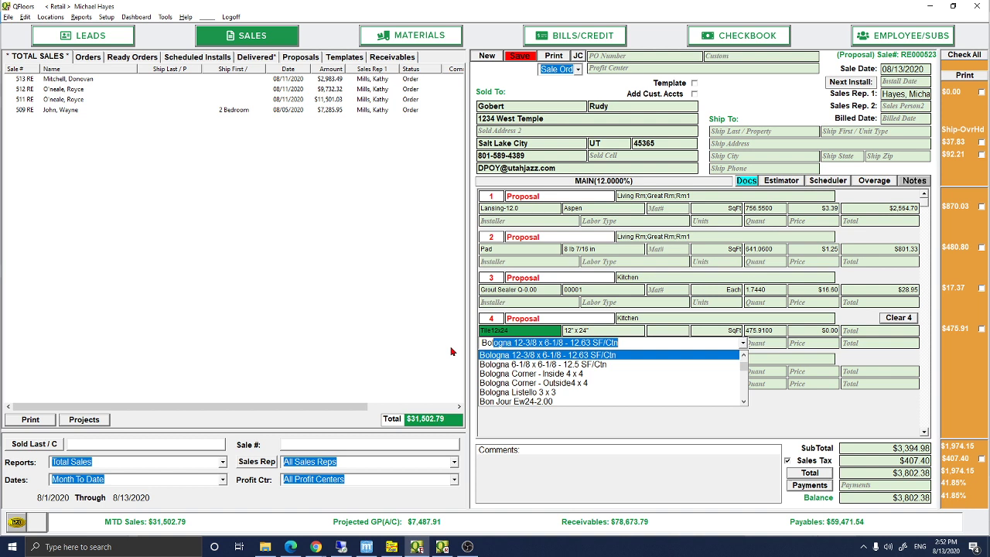
key(Tab)
key(Down)
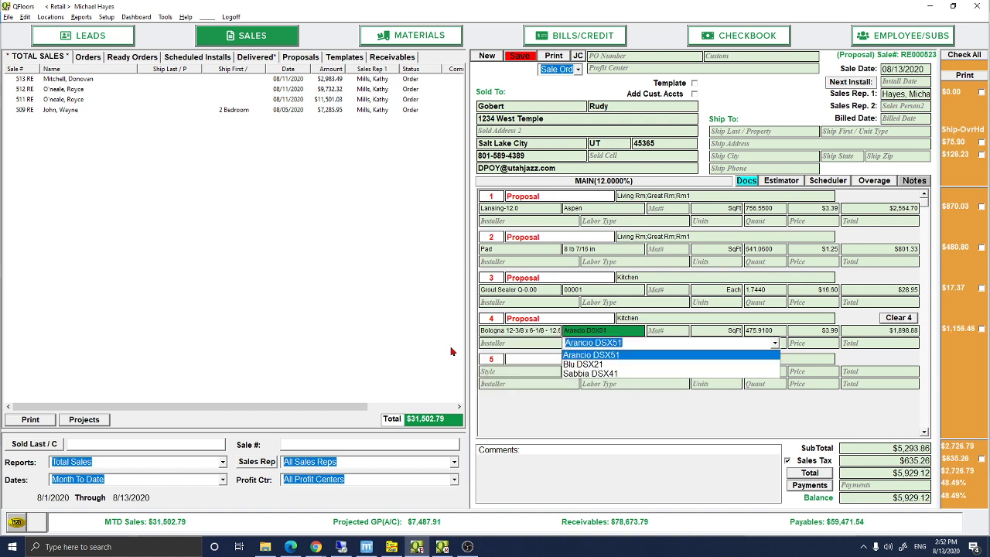
key(Tab)
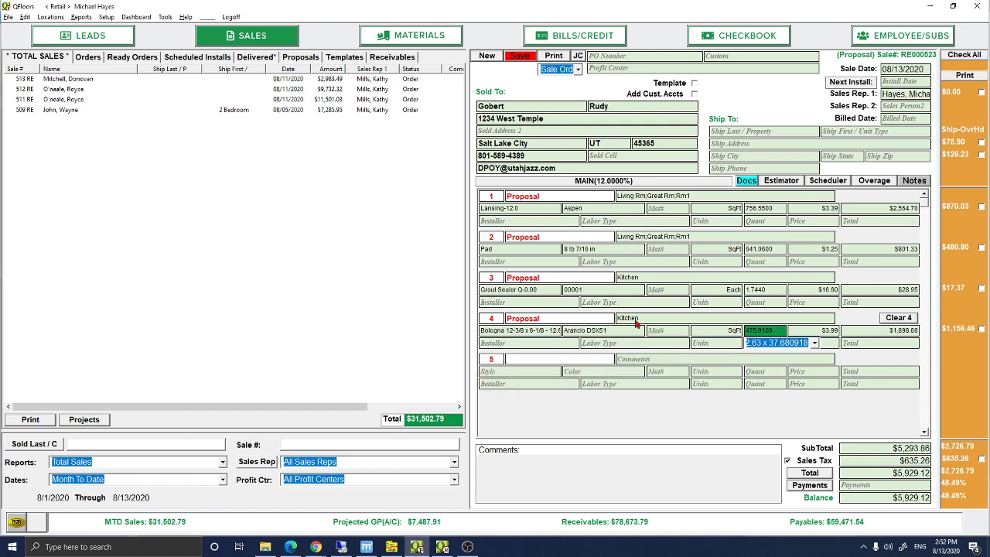
Add Carpet - Install labor to line 1 with quantity 756 SqFt.
click(610, 221)
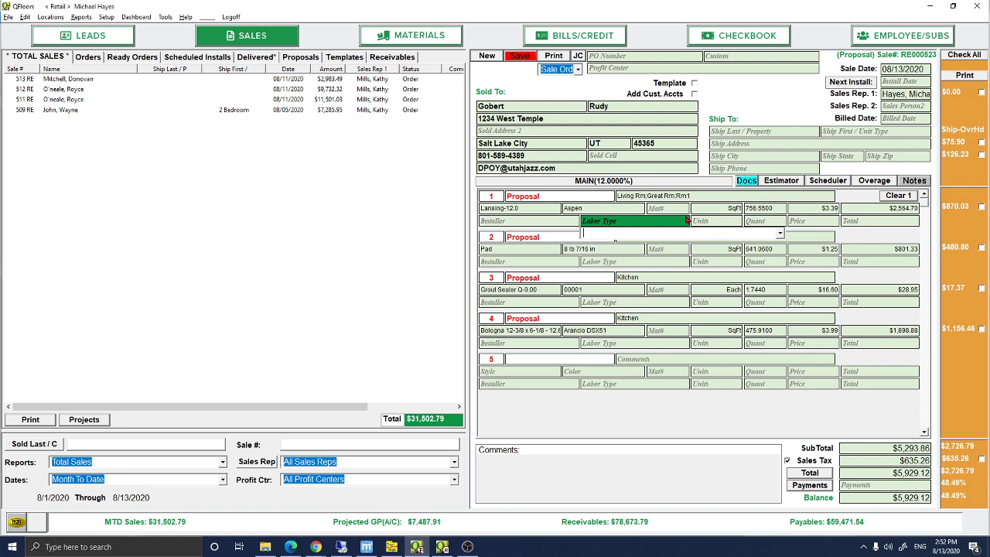
text(Carpet - Berber/Heavy)
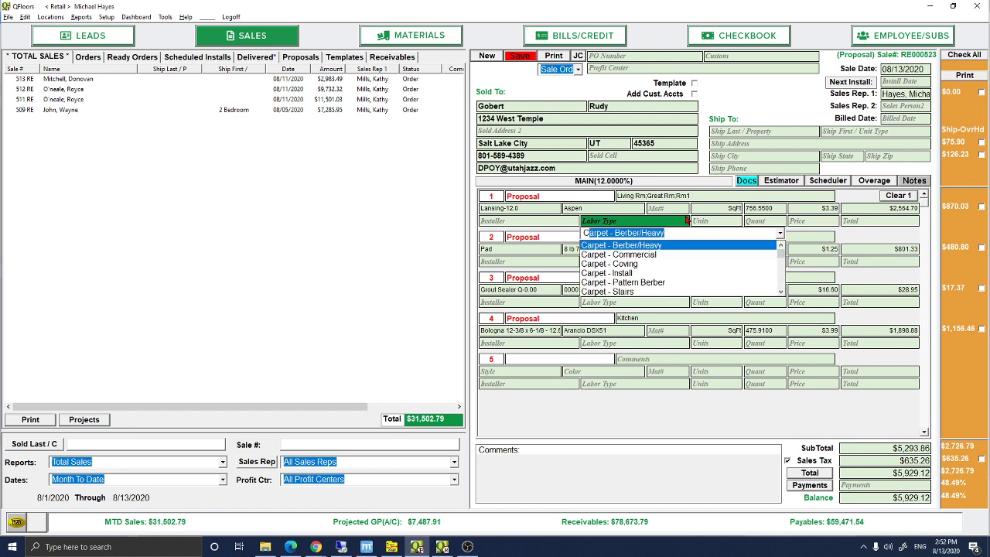
key(Down)
key(Down)
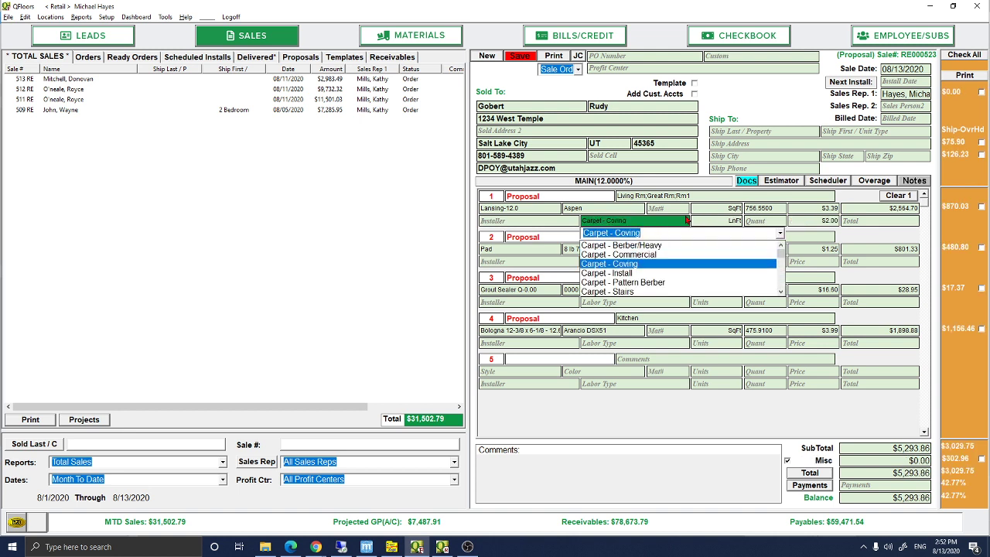
key(Down)
key(Tab)
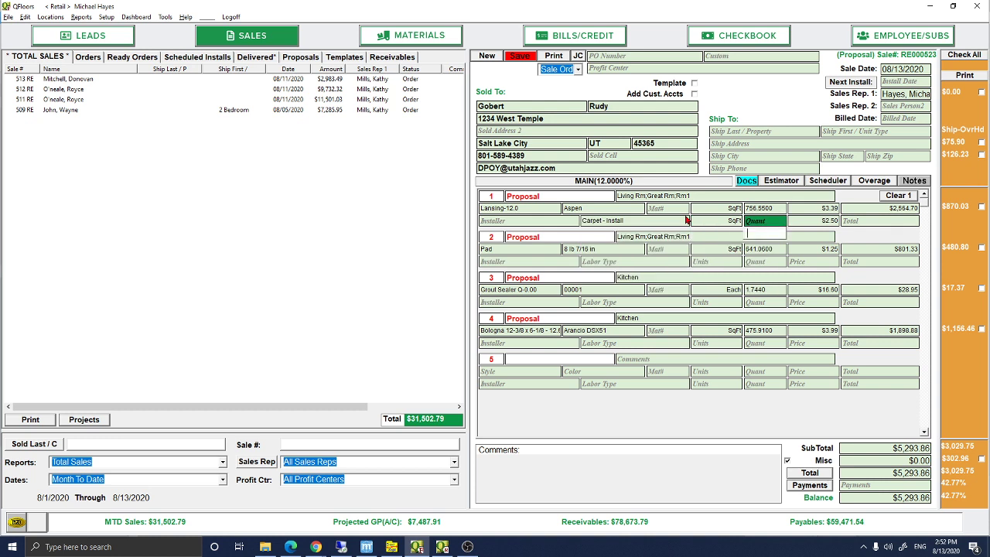
text(756)
key(Tab)
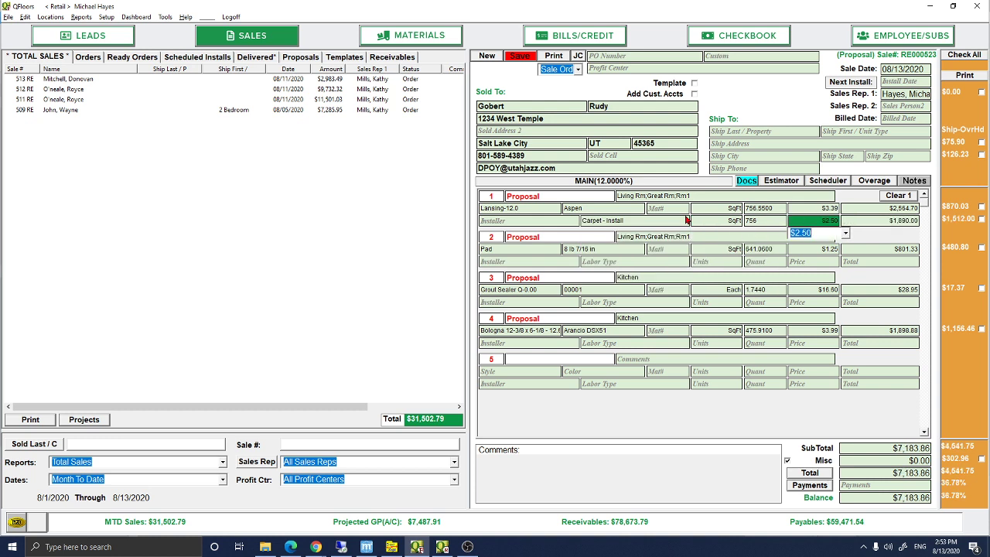
Add Ceramic Tile labor to line 4 with quantity 475 SqFt.
click(656, 303)
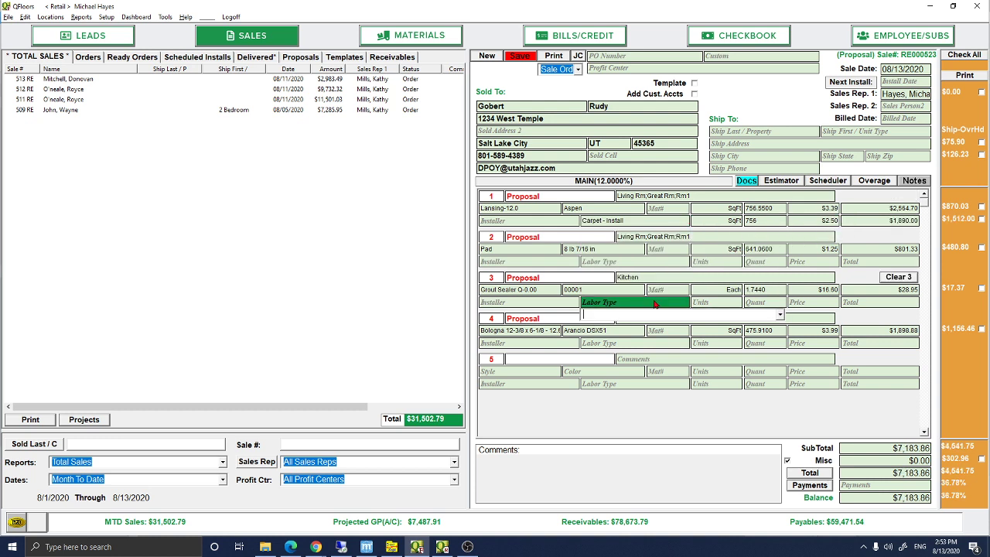
click(636, 344)
text(Ceramic Tile)
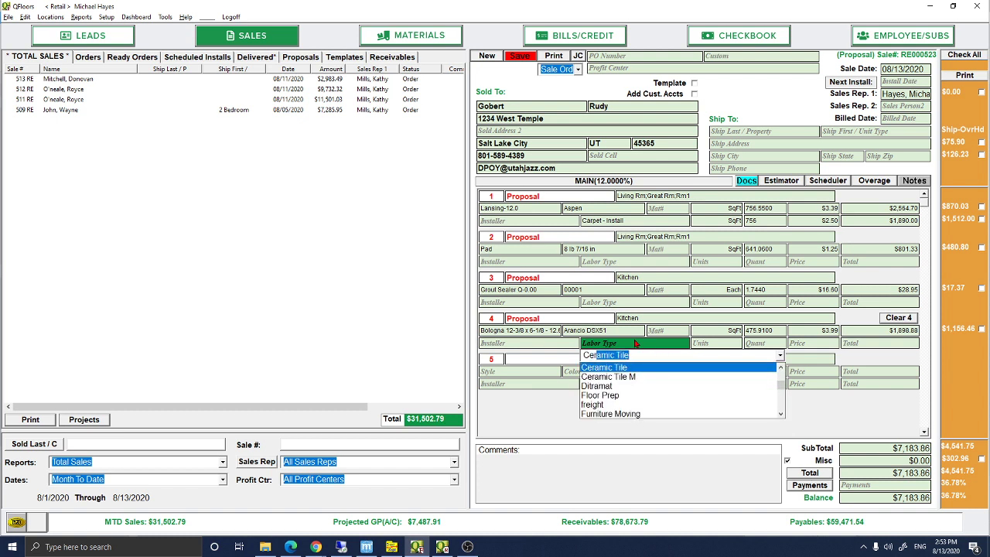
key(Tab)
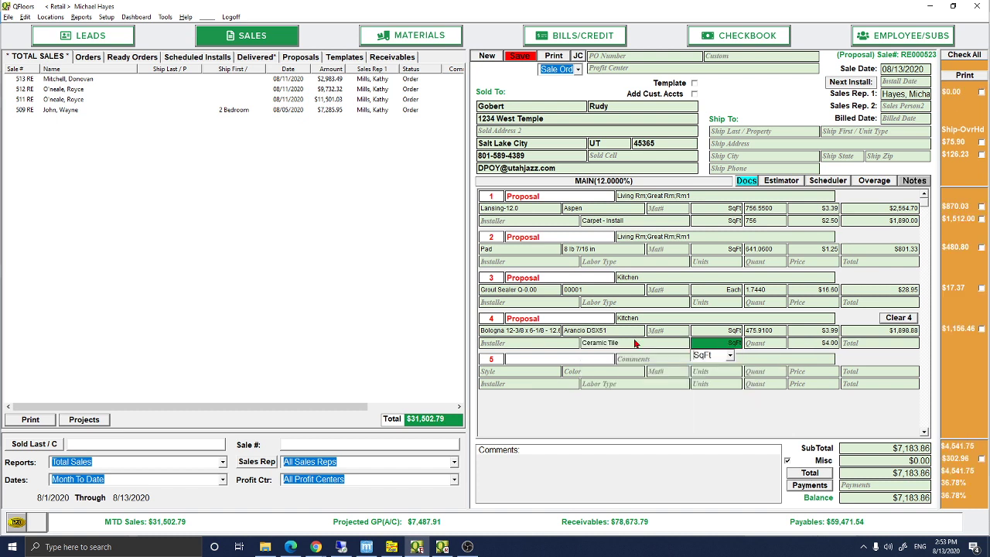
key(Tab)
text(475)
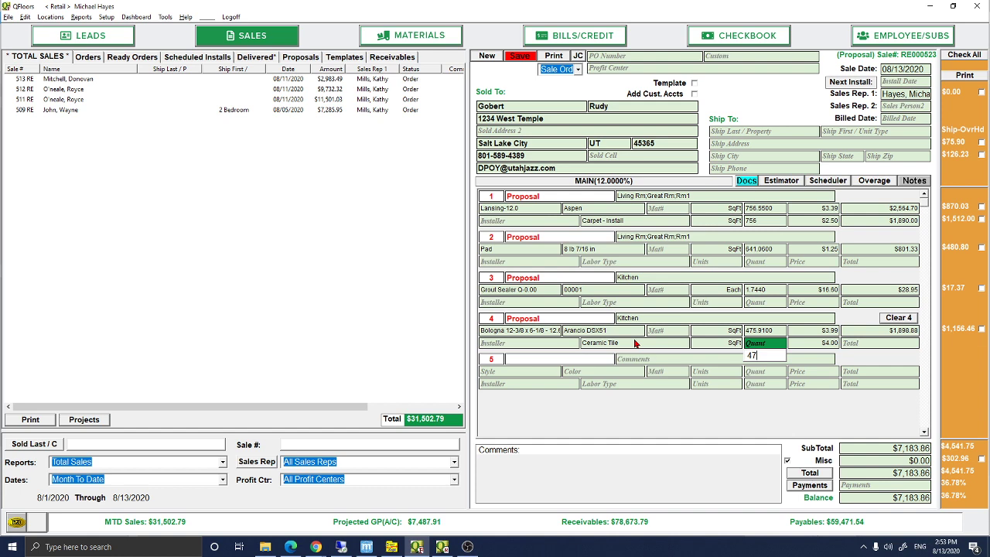
key(Tab)
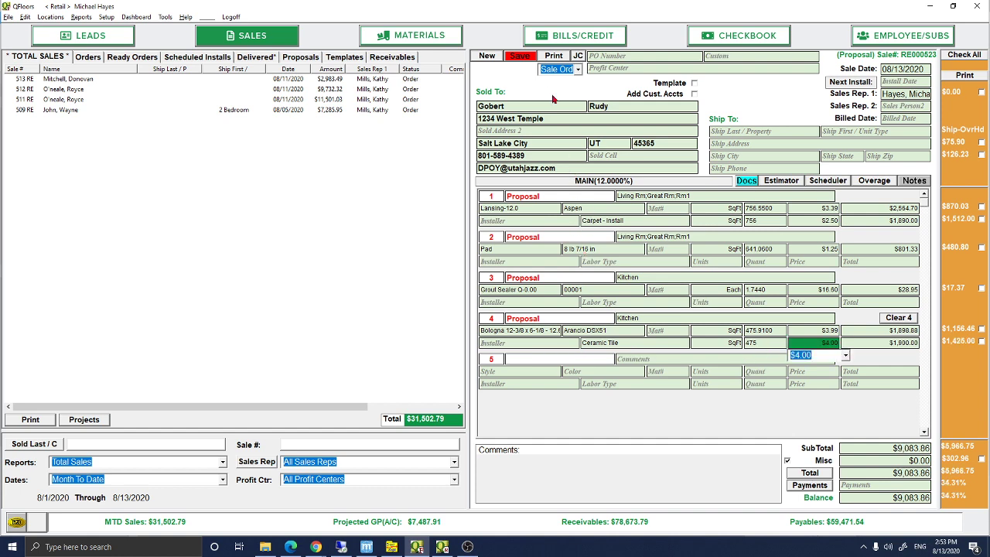
Save the proposal, preview its $9,083.86 Reporter invoice, then minimize the Reporter window.
click(521, 57)
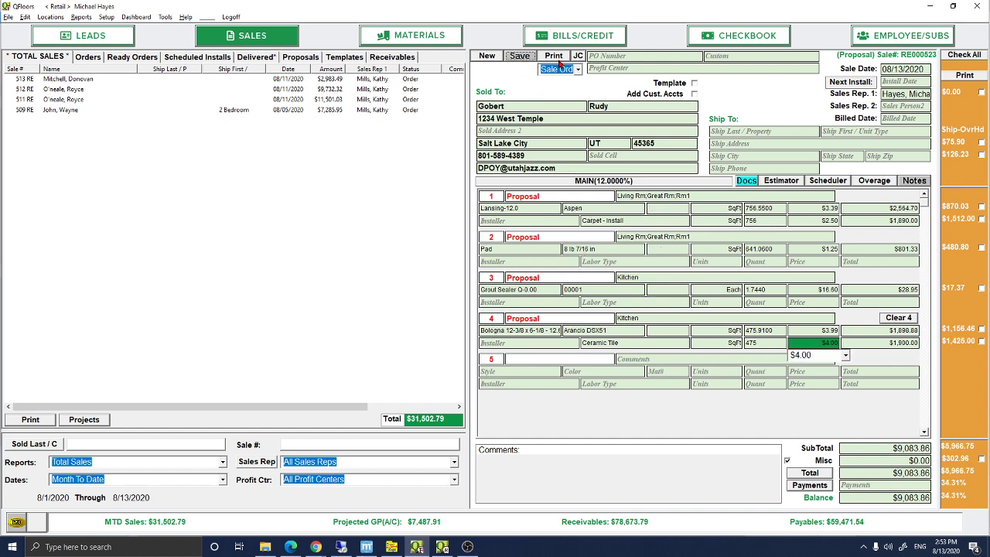
click(554, 58)
scroll(309, 219, down, 3)
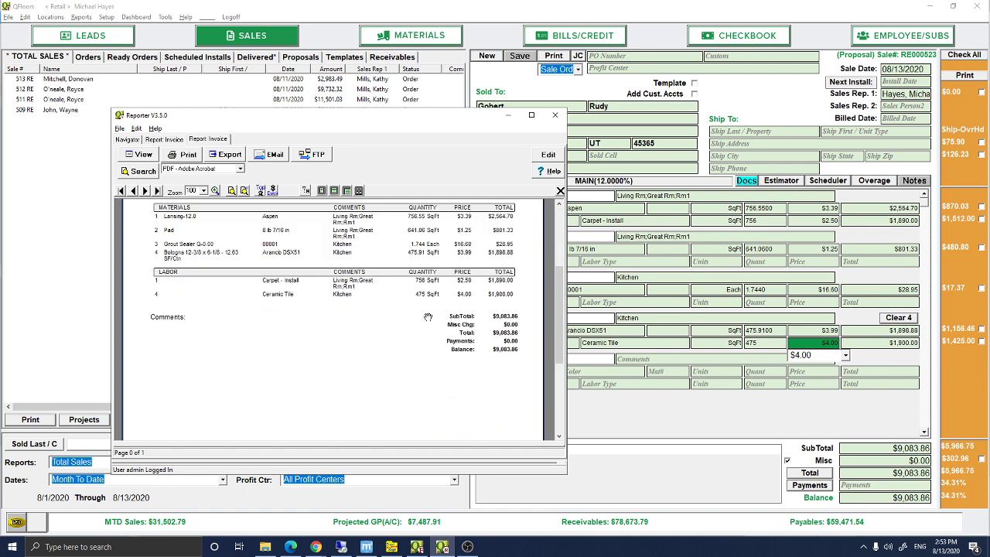
scroll(310, 219, up, 2)
scroll(282, 256, up, 2)
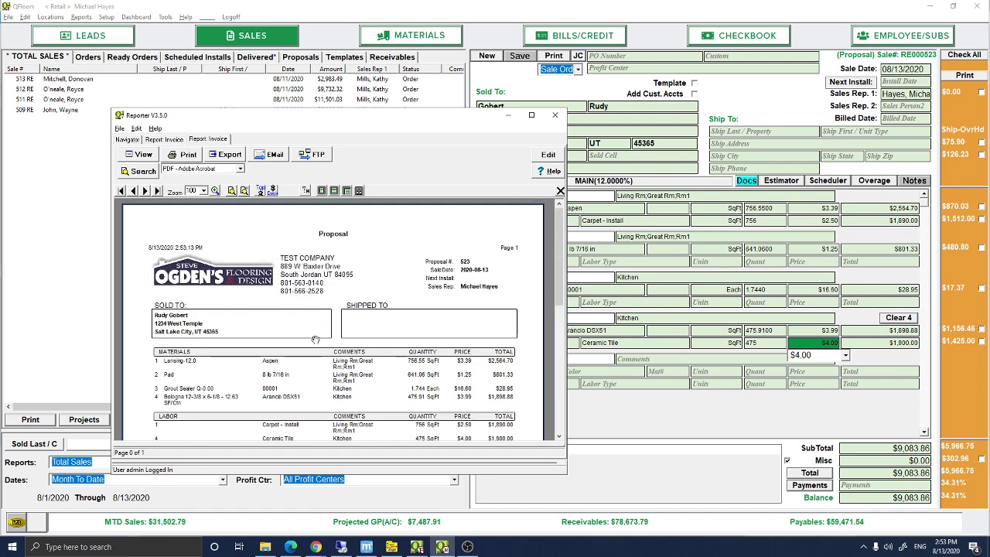
scroll(316, 341, down, 2)
scroll(387, 305, up, 2)
scroll(309, 294, down, 2)
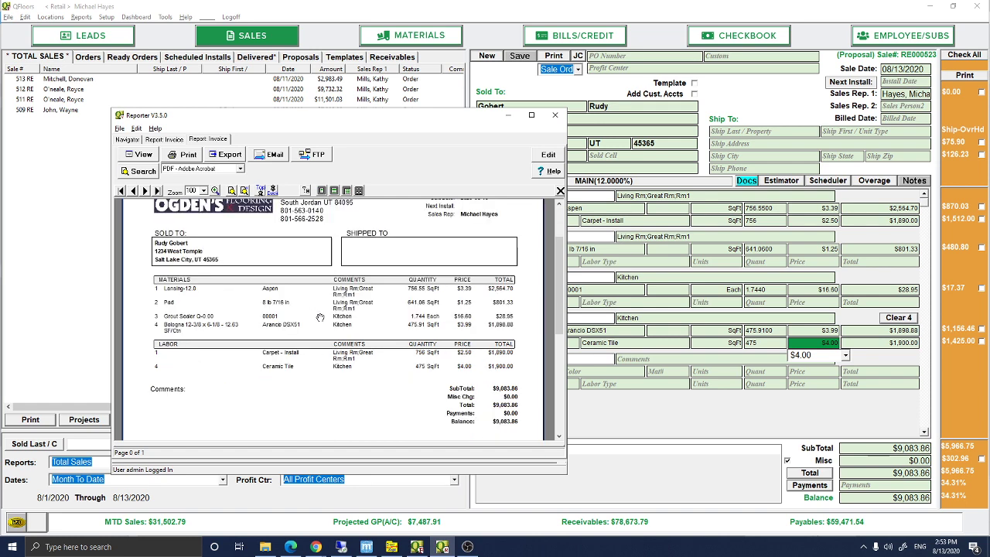
scroll(320, 296, up, 2)
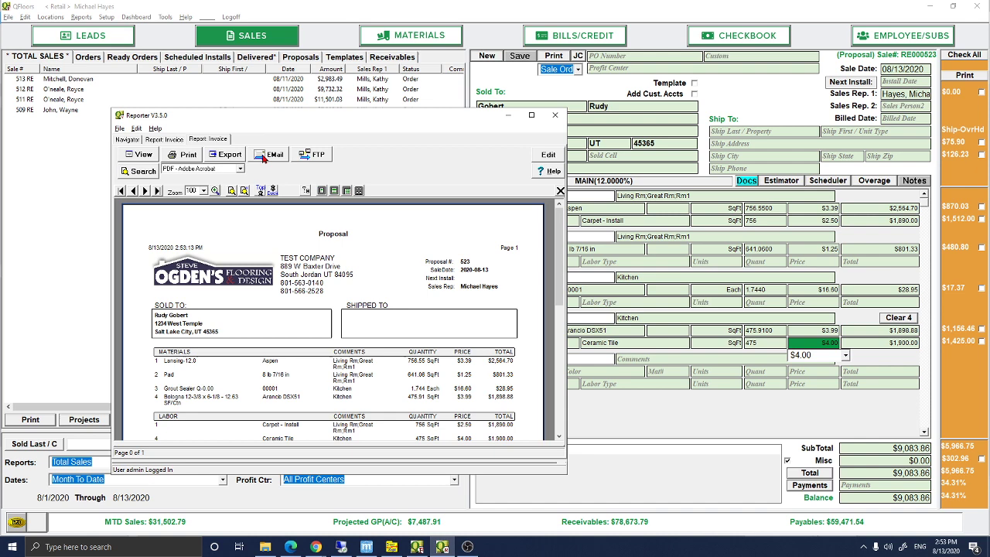
click(507, 116)
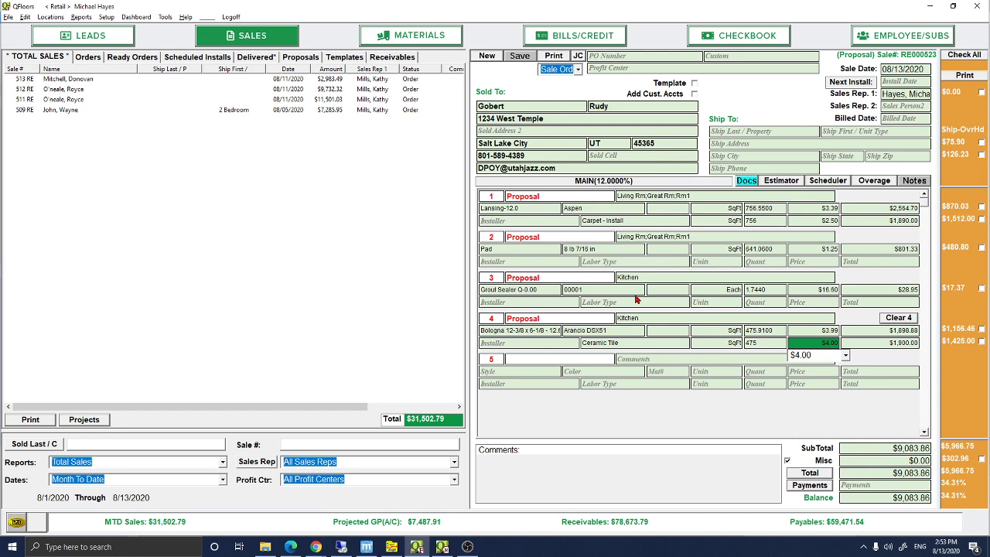
Switch to the MeasureSquare floor plan and show the product catalogue list, including QPro Product Description and QPro Product SKU.
click(367, 547)
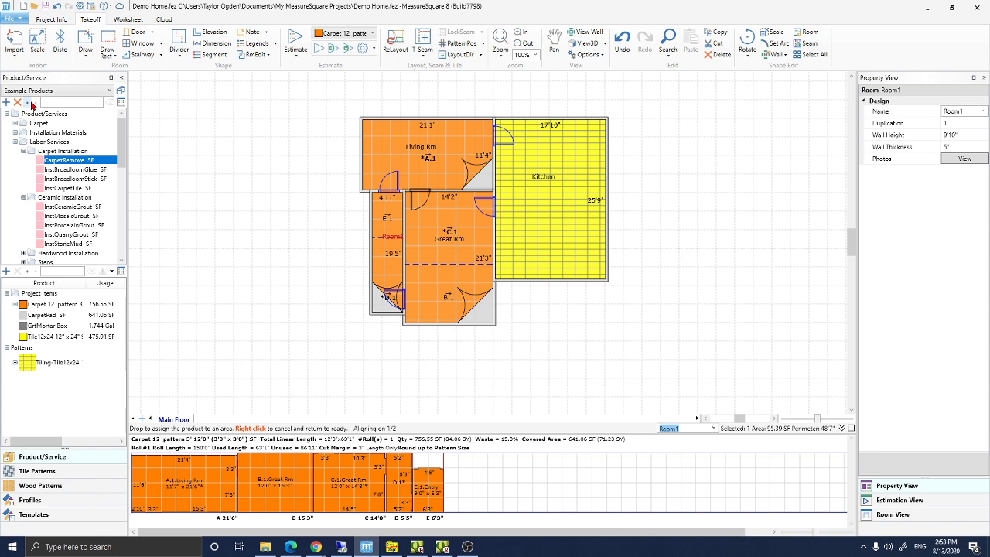
click(96, 92)
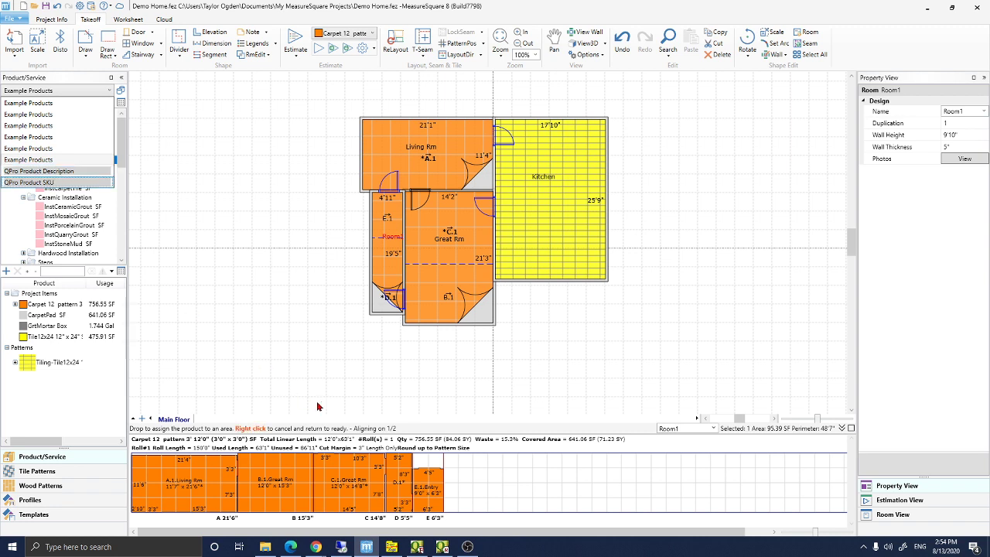
Return to QFloors proposal RE000523 and open line 3's Grout Sealer item list, closing it unchanged.
mouse_move(417, 547)
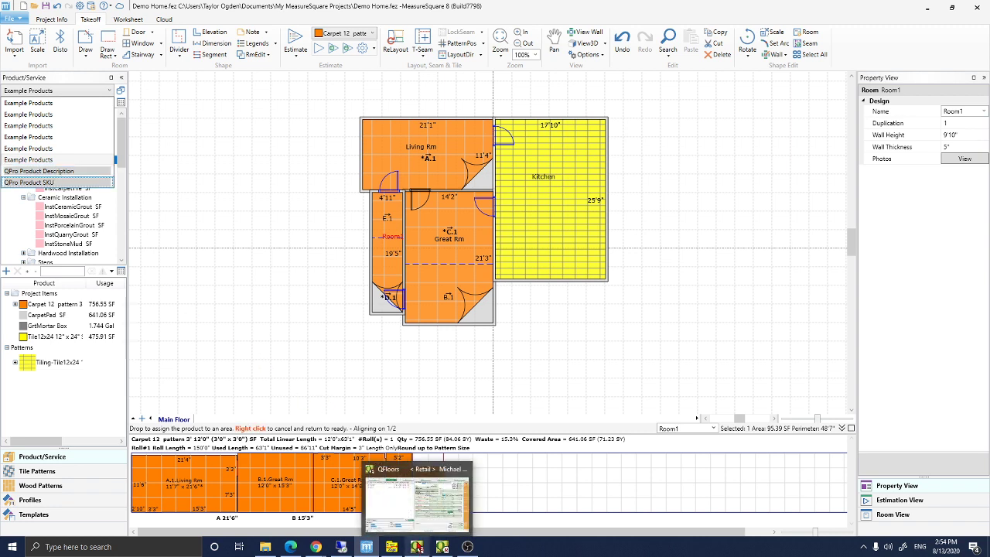
click(456, 492)
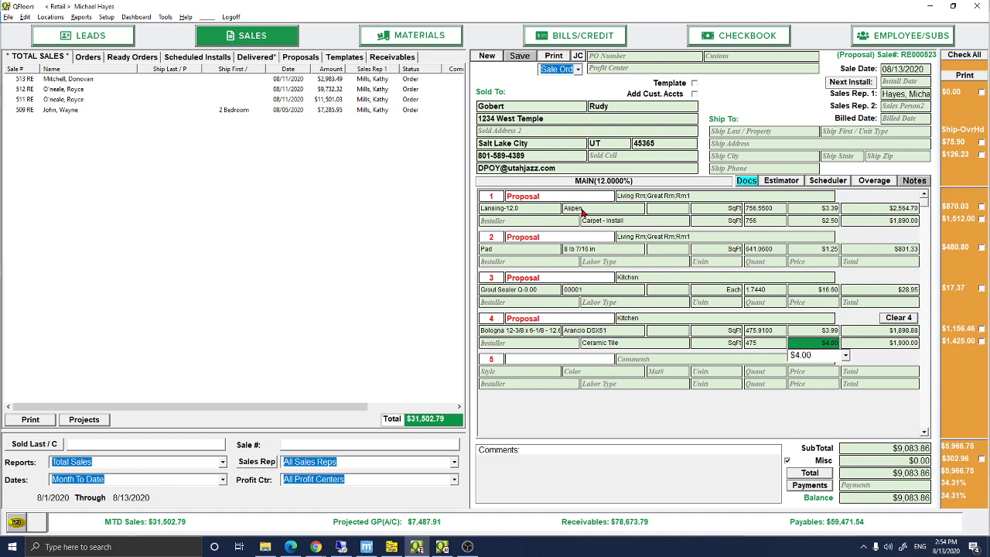
click(512, 292)
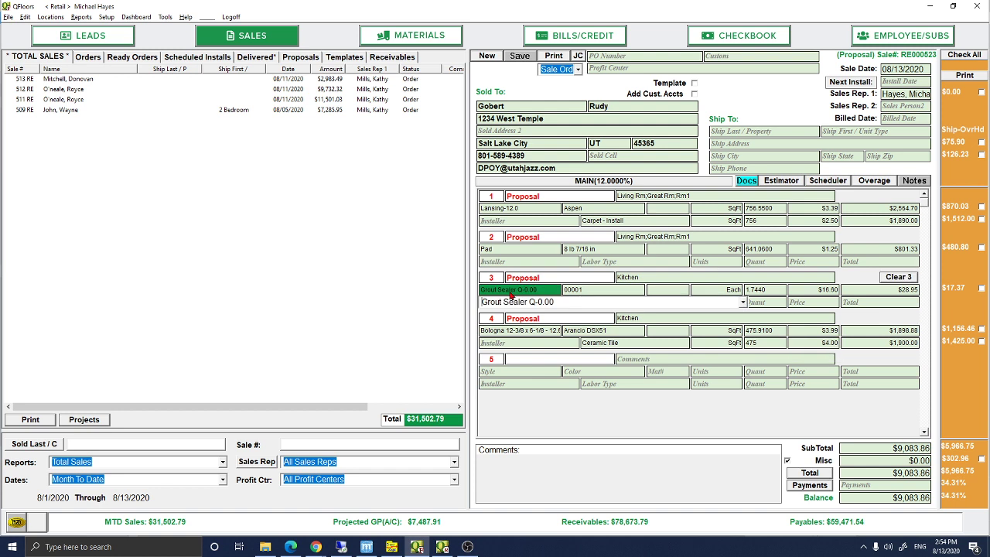
click(743, 304)
click(743, 304)
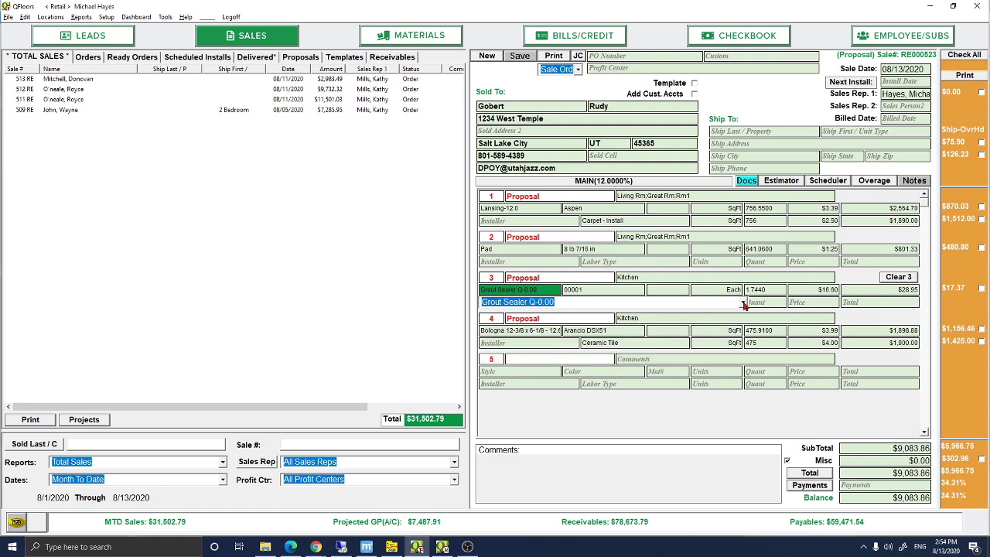